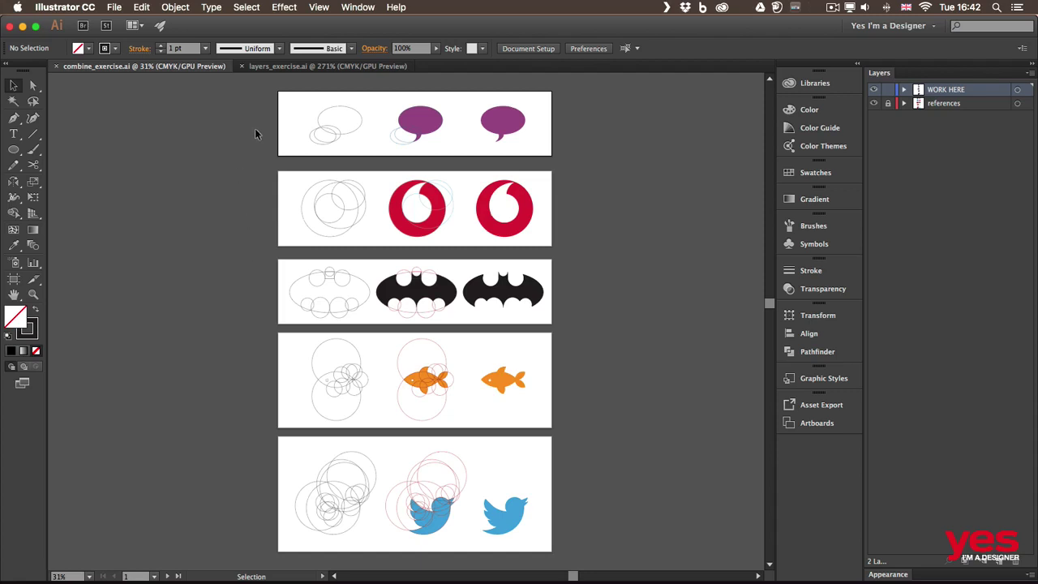
- Trim the excess regions of the two small ellipses in the first exercise with the Shape Builder tool, keeping the large ellipse and tail
{"action": "key", "text": "super+0"}
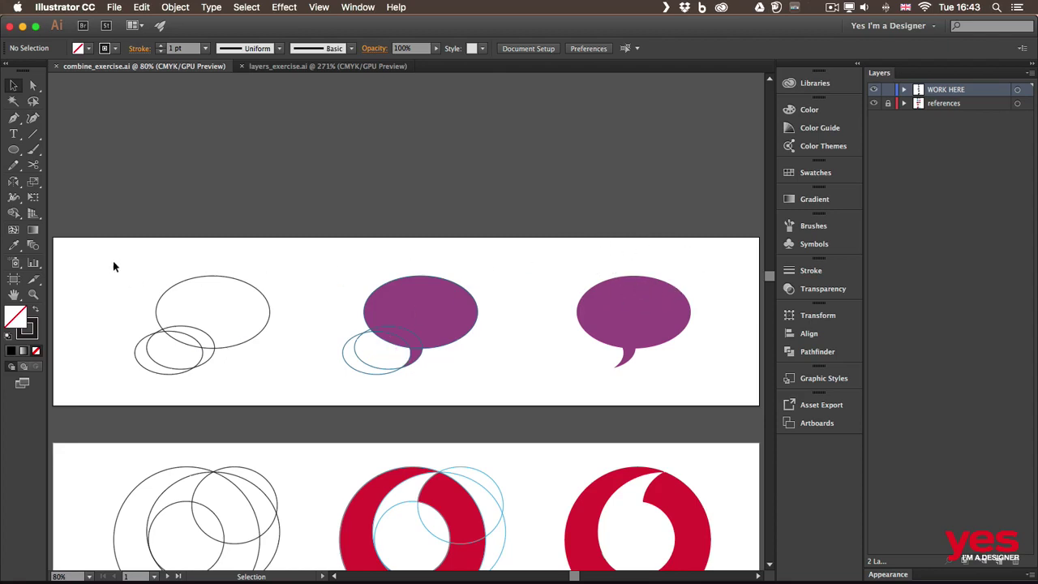
{"action": "left_click_drag", "start_coordinate": [113, 266], "coordinate": [270, 380]}
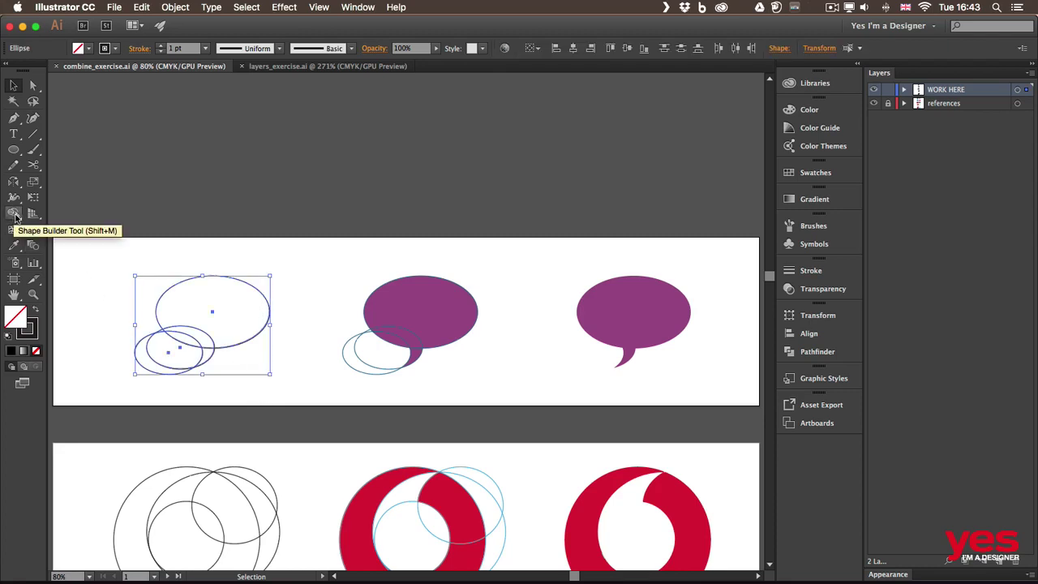
{"action": "left_click", "coordinate": [13, 214]}
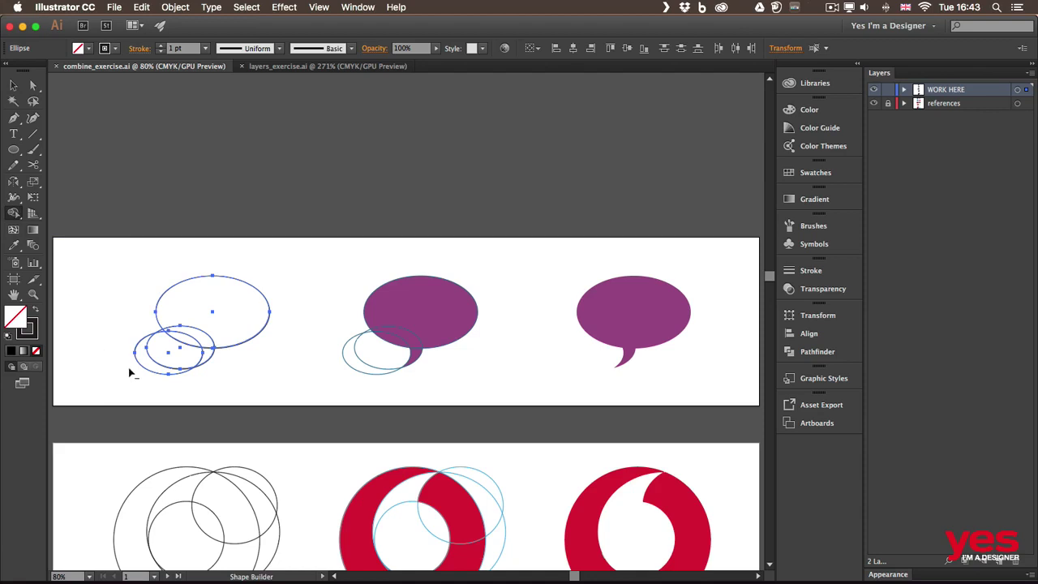
{"action": "mouse_move", "coordinate": [133, 373]}
{"action": "left_mouse_down"}
{"action": "mouse_move", "coordinate": [162, 361]}
{"action": "mouse_move", "coordinate": [159, 330]}
{"action": "mouse_move", "coordinate": [119, 344]}
{"action": "left_mouse_up"}
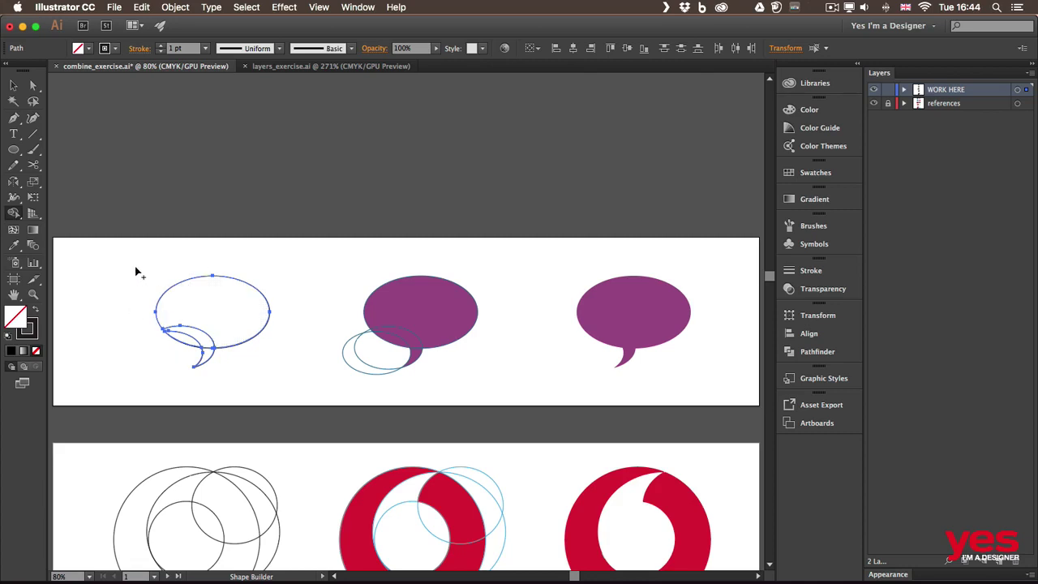
{"action": "left_click_drag", "start_coordinate": [136, 272], "coordinate": [144, 339]}
- Unite the remaining overlapping shapes into a single speech bubble and fill it with purple
{"action": "left_click", "coordinate": [813, 351]}
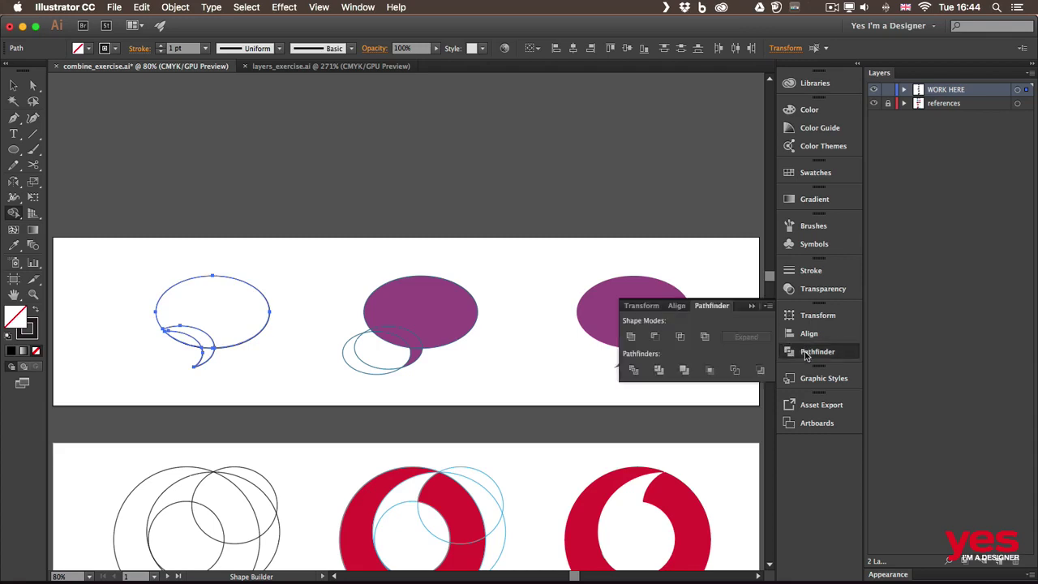
{"action": "left_click", "coordinate": [632, 338]}
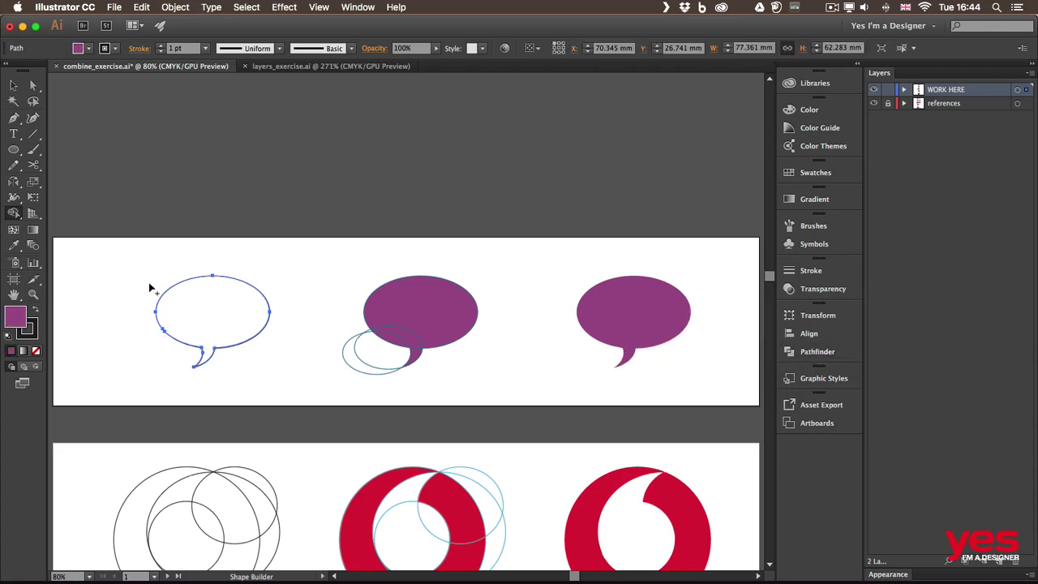
{"action": "left_click", "coordinate": [190, 307]}
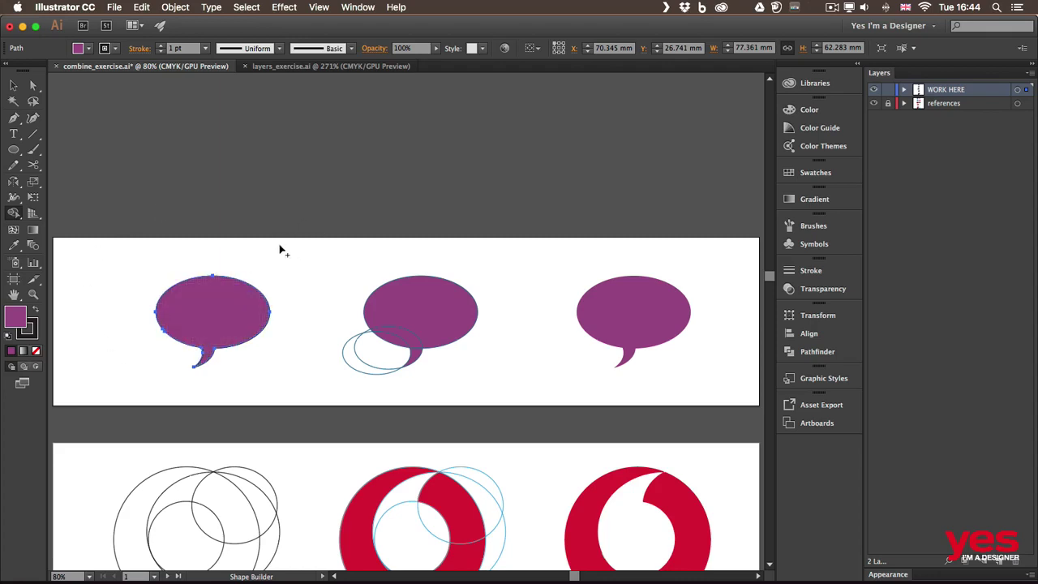
- Try blue, red and black swatches as the finished speech bubble's fill, settle on orange and deselect it
{"action": "left_click", "coordinate": [89, 49]}
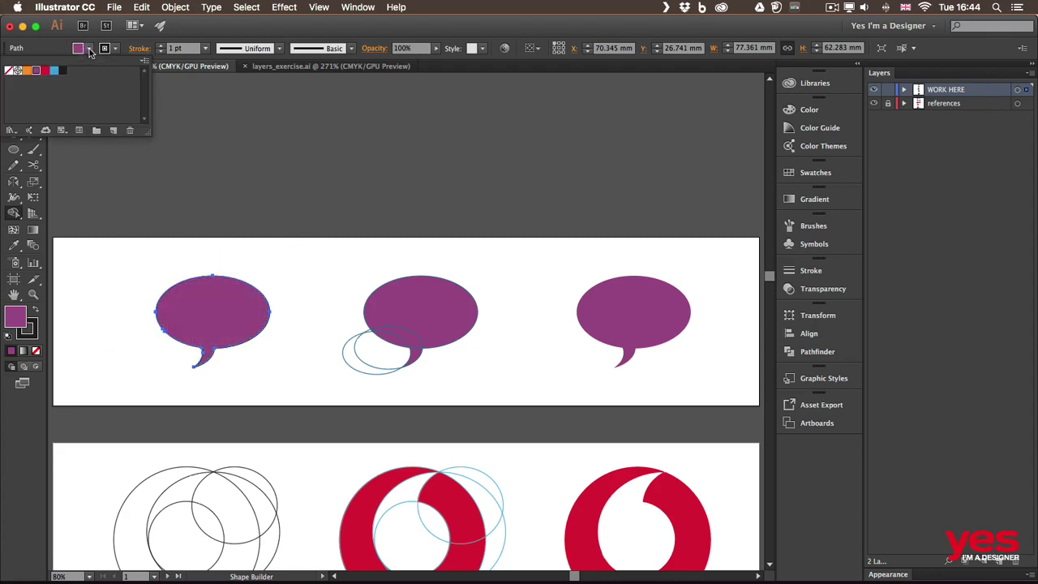
{"action": "left_click", "coordinate": [54, 70]}
{"action": "left_click", "coordinate": [57, 50]}
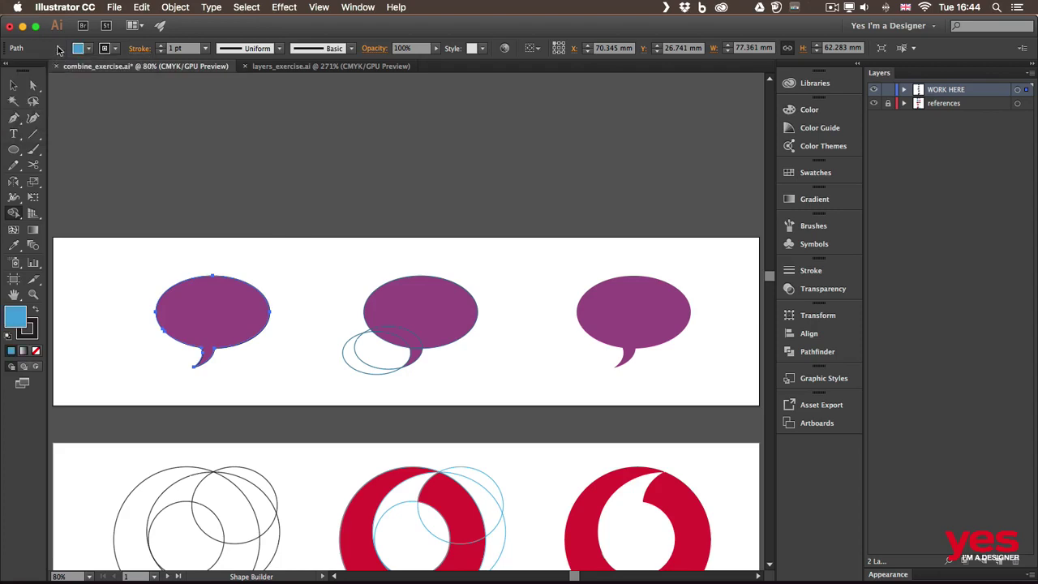
{"action": "left_click", "coordinate": [13, 85]}
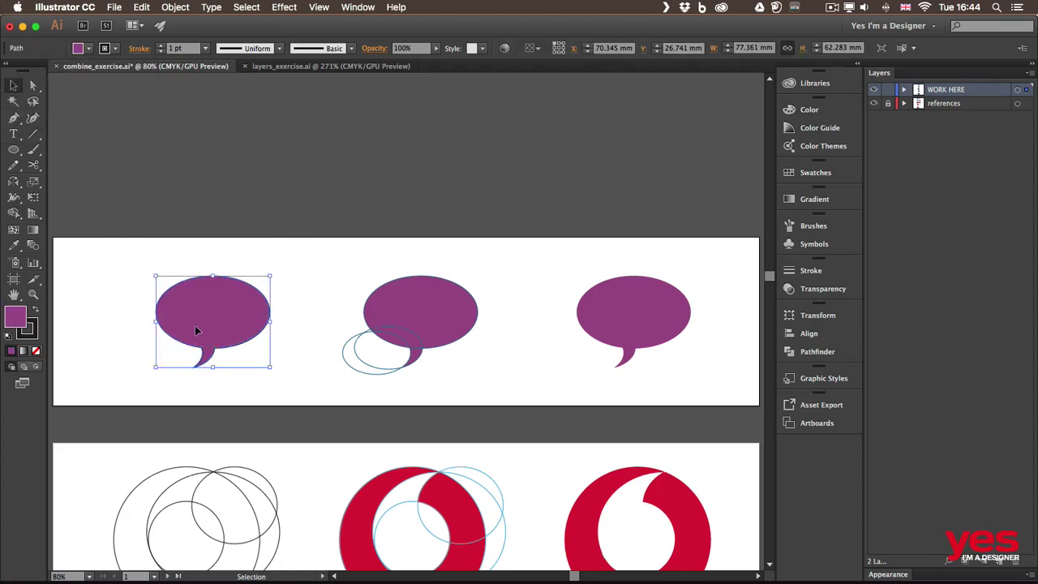
{"action": "left_click", "coordinate": [88, 50]}
{"action": "left_click", "coordinate": [54, 71]}
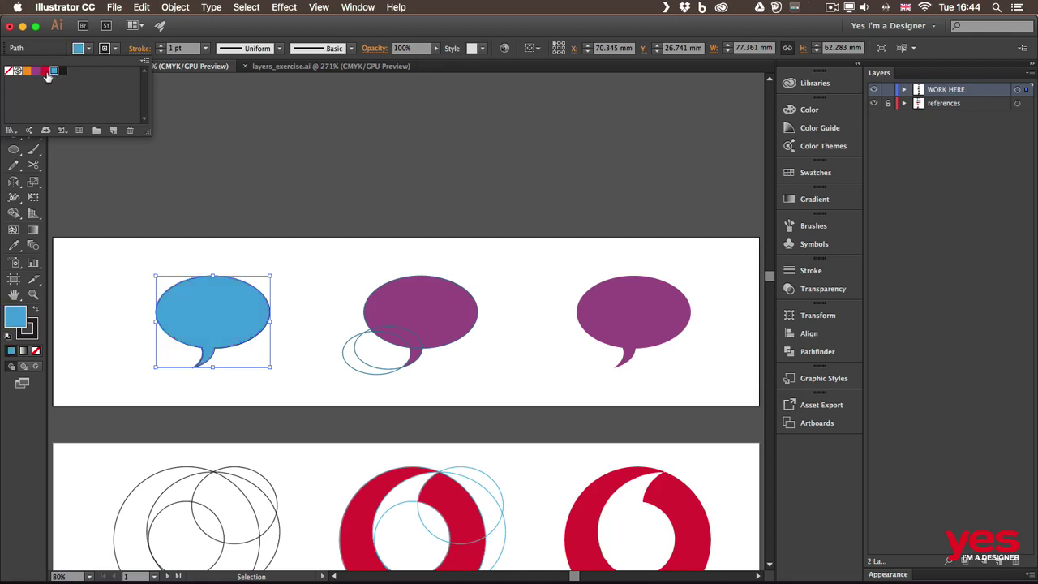
{"action": "left_click", "coordinate": [45, 71]}
{"action": "left_click", "coordinate": [62, 71]}
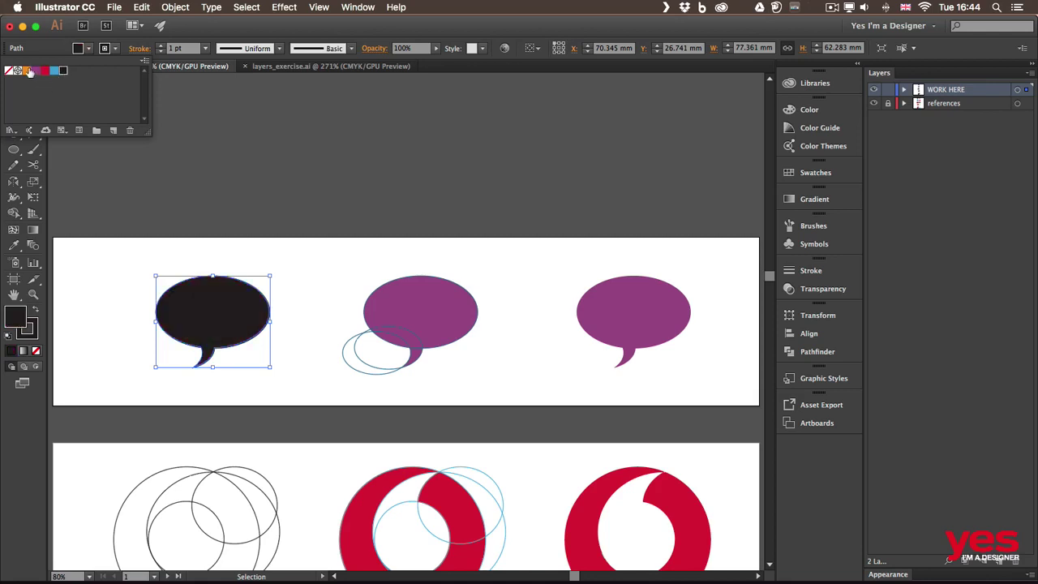
{"action": "left_click", "coordinate": [26, 71]}
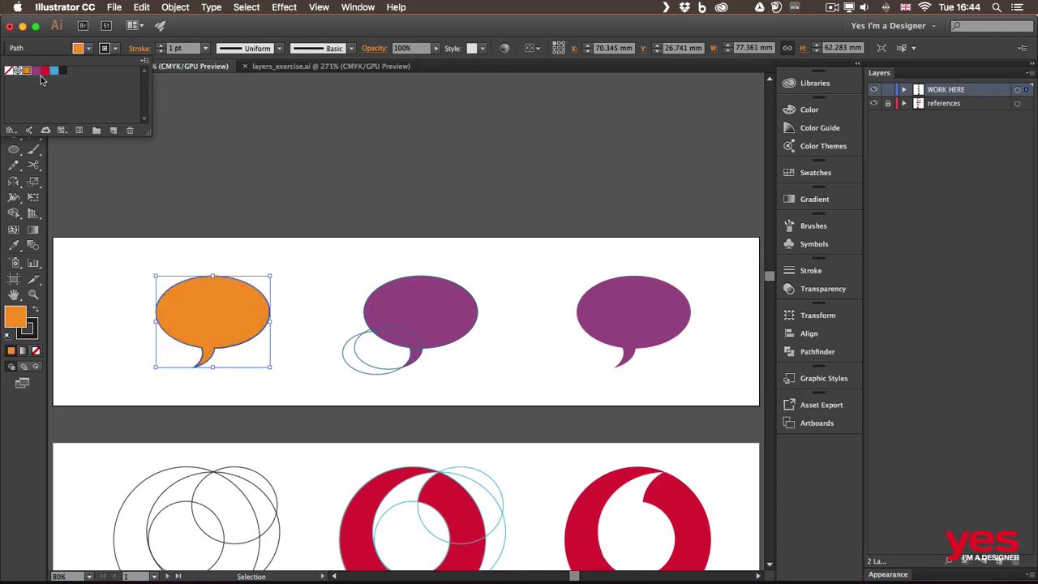
{"action": "left_click", "coordinate": [308, 395]}
- Examine the ring, bat, fish and bird logo exercises on the remaining artboards, ending with all artboards in view
{"action": "left_click_drag", "start_coordinate": [303, 419], "coordinate": [305, 304]}
{"action": "scroll", "coordinate": [305, 304], "scroll_direction": "down", "scroll_amount": 5}
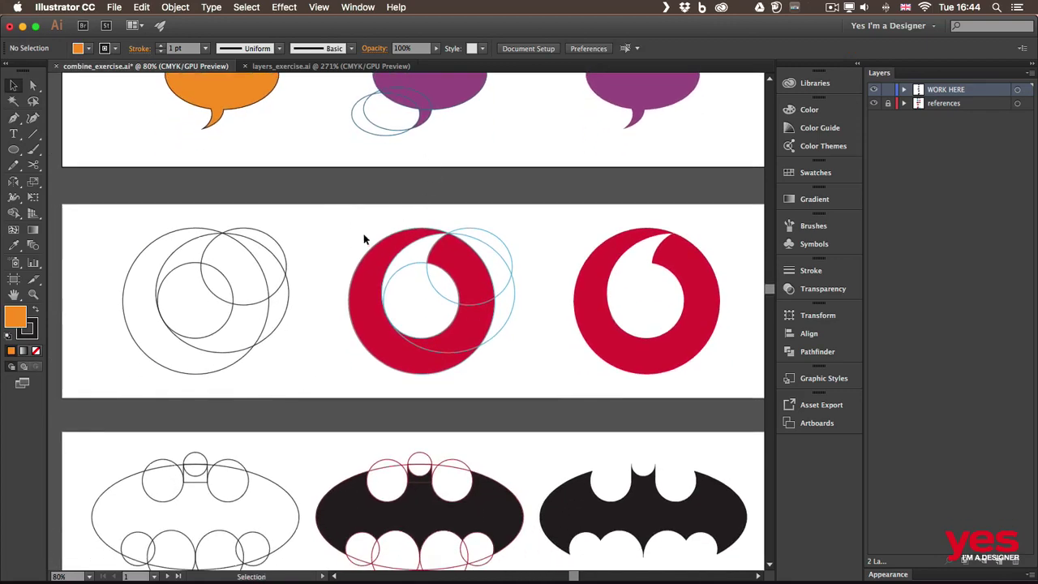
{"action": "scroll", "coordinate": [330, 379], "scroll_direction": "down", "scroll_amount": 3}
{"action": "left_click_drag", "start_coordinate": [330, 378], "coordinate": [342, 231]}
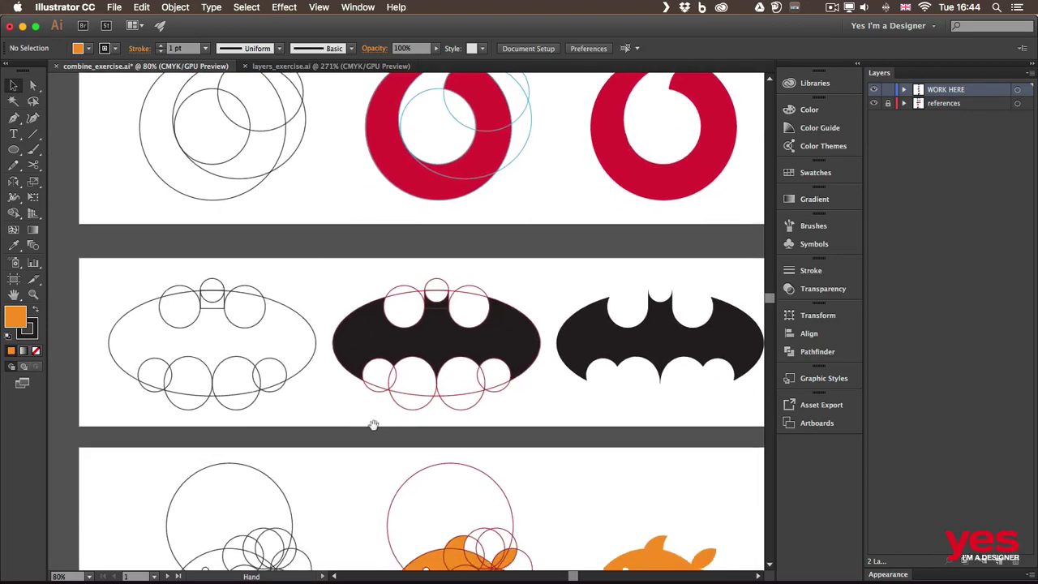
{"action": "left_click_drag", "start_coordinate": [373, 426], "coordinate": [327, 211]}
{"action": "scroll", "coordinate": [323, 391], "scroll_direction": "down", "scroll_amount": 10}
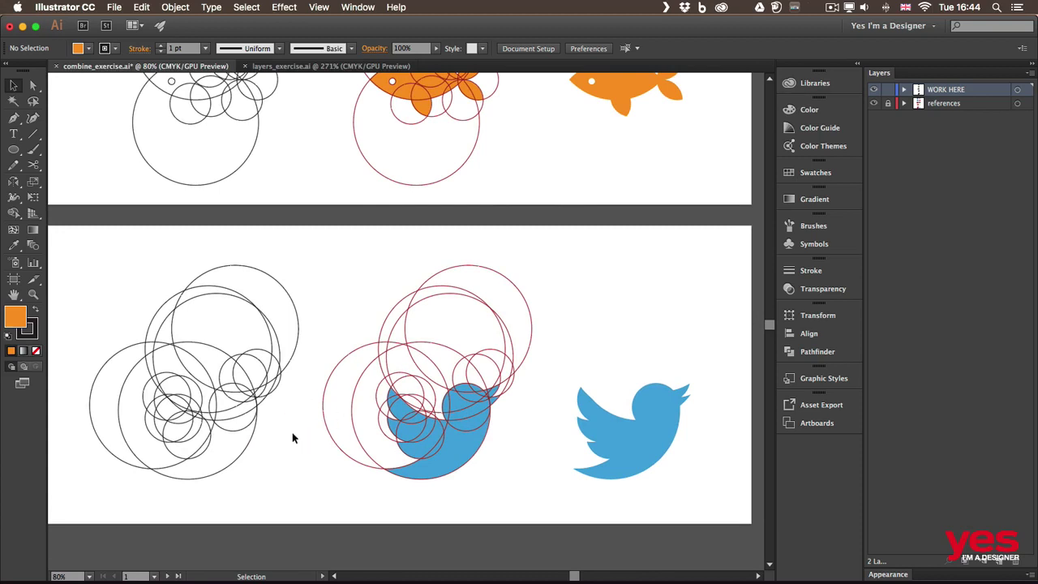
{"action": "left_click_drag", "start_coordinate": [300, 192], "coordinate": [318, 367]}
{"action": "left_click_drag", "start_coordinate": [312, 215], "coordinate": [321, 410]}
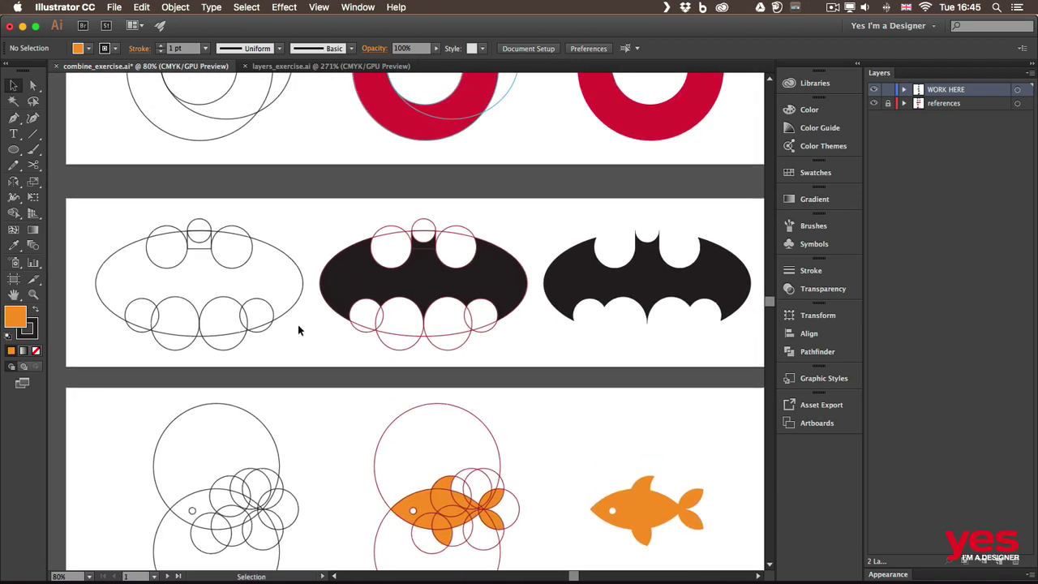
{"action": "key", "text": "super+alt+0"}
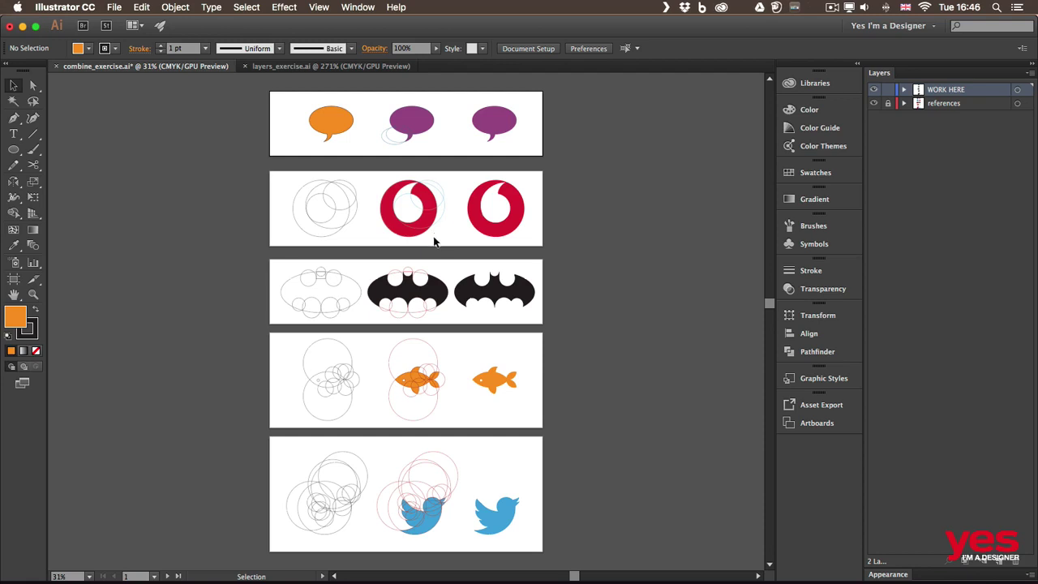
- Switch to the layers_exercise.ai document and expand the START HERE layer to examine its contents
{"action": "left_click", "coordinate": [317, 67]}
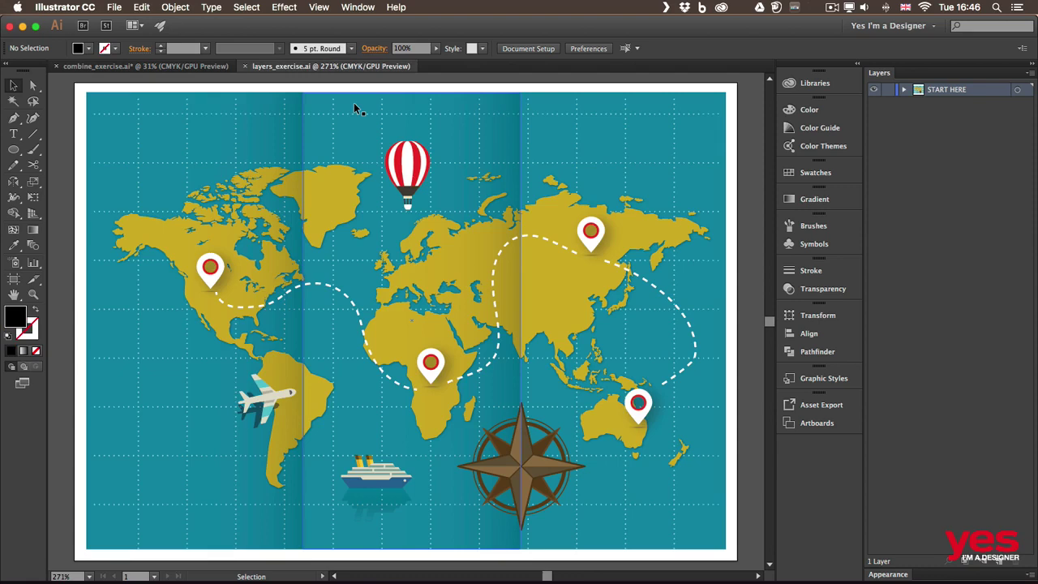
{"action": "left_click", "coordinate": [905, 90]}
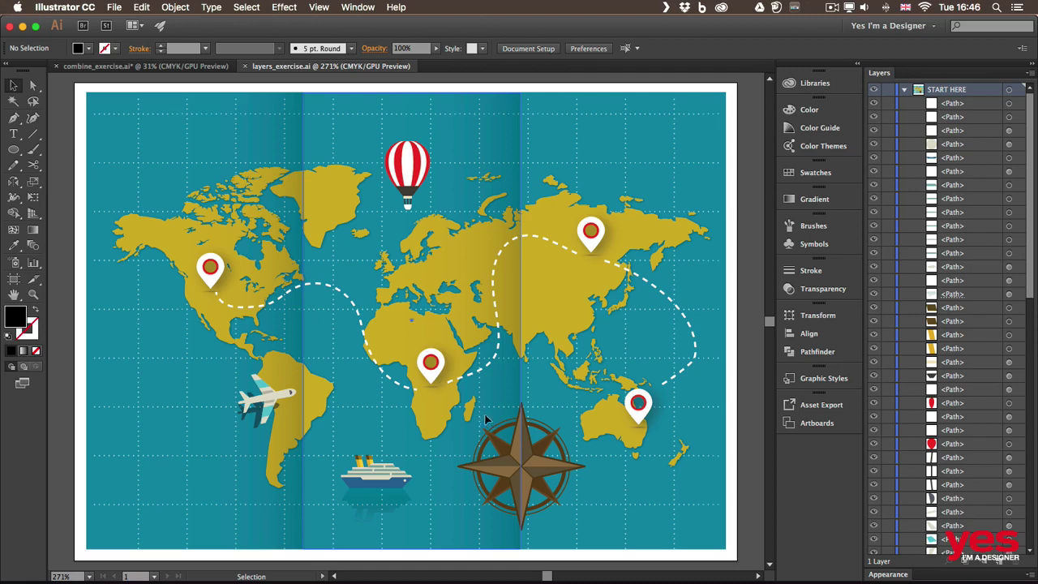
- Try to move the map's fold shadow and the compass together with the background, then undo the moves and deselect everything
{"action": "left_click_drag", "start_coordinate": [486, 424], "coordinate": [513, 449]}
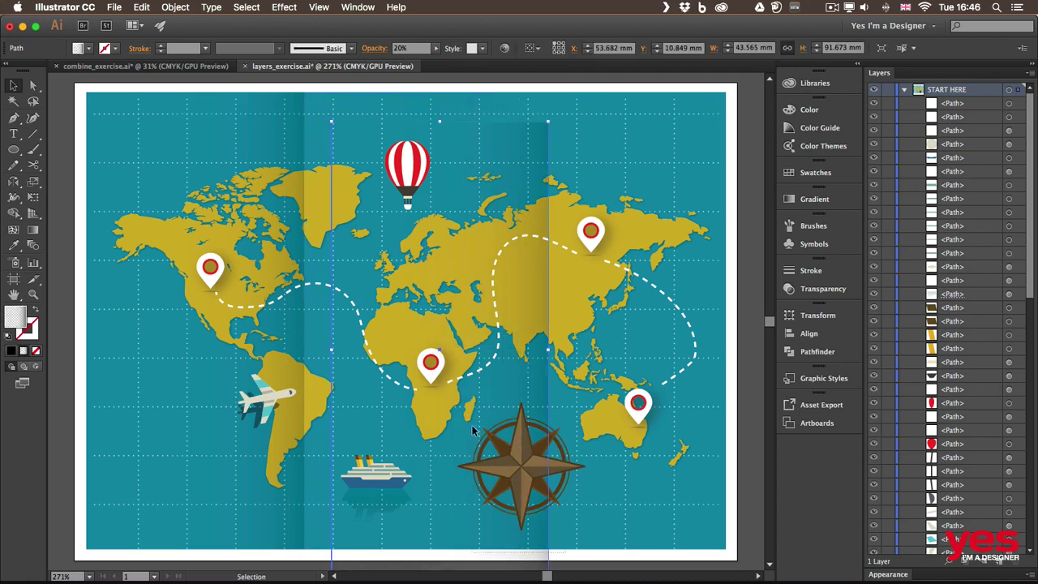
{"action": "left_click", "coordinate": [500, 431], "text": "shift"}
{"action": "left_click_drag", "start_coordinate": [544, 505], "coordinate": [592, 484]}
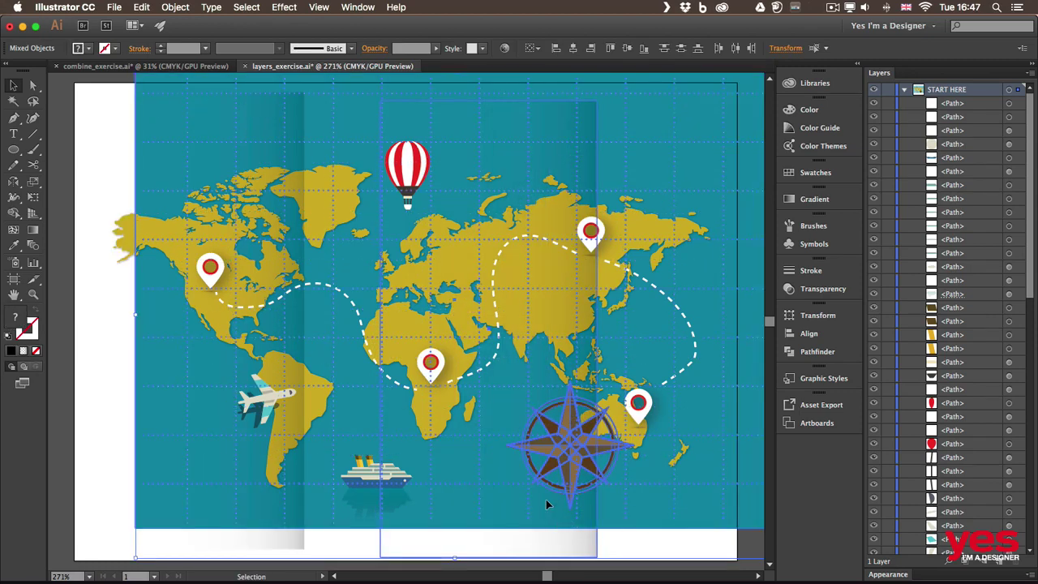
{"action": "key", "text": "super+z"}
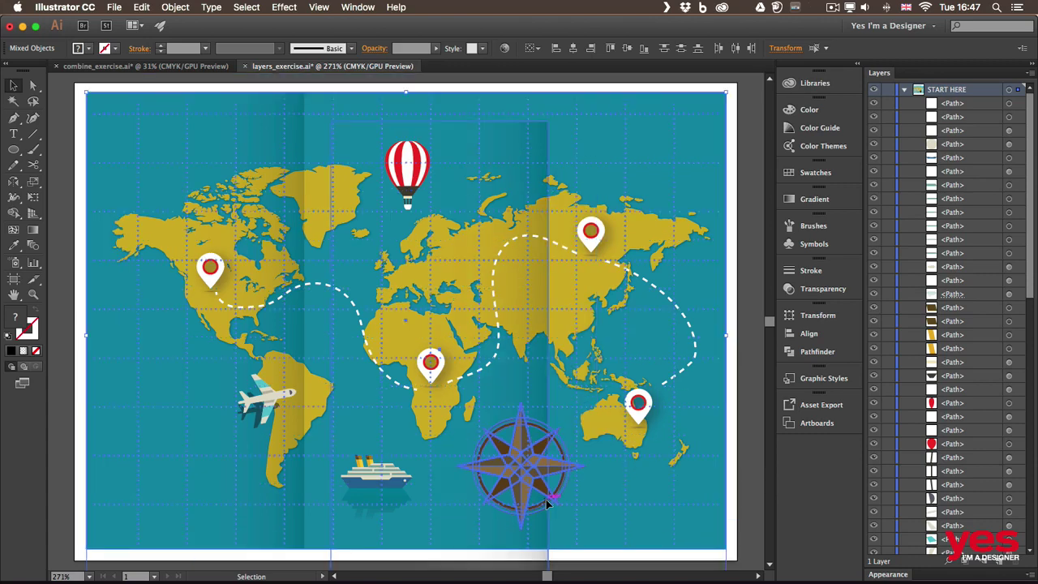
{"action": "key", "text": "super+shift+a"}
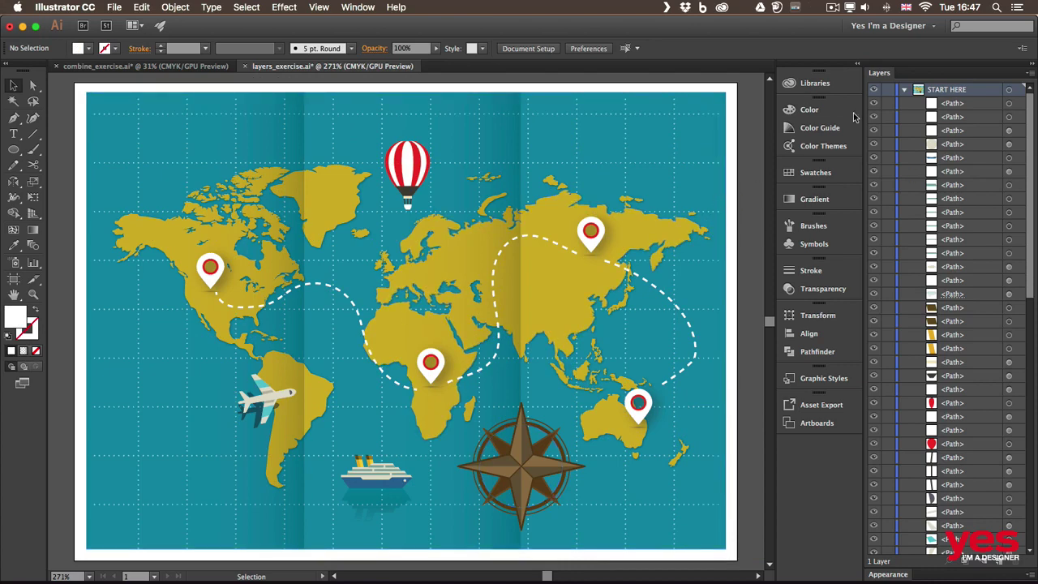
- Collapse the START HERE layer and create two new layers above it
{"action": "left_click", "coordinate": [905, 89]}
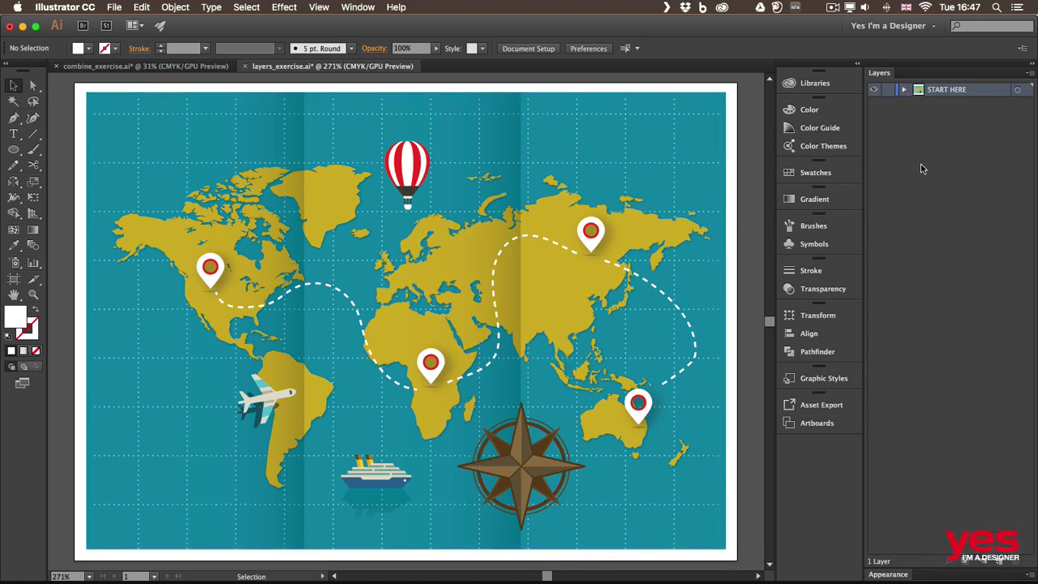
{"action": "left_click", "coordinate": [1000, 561]}
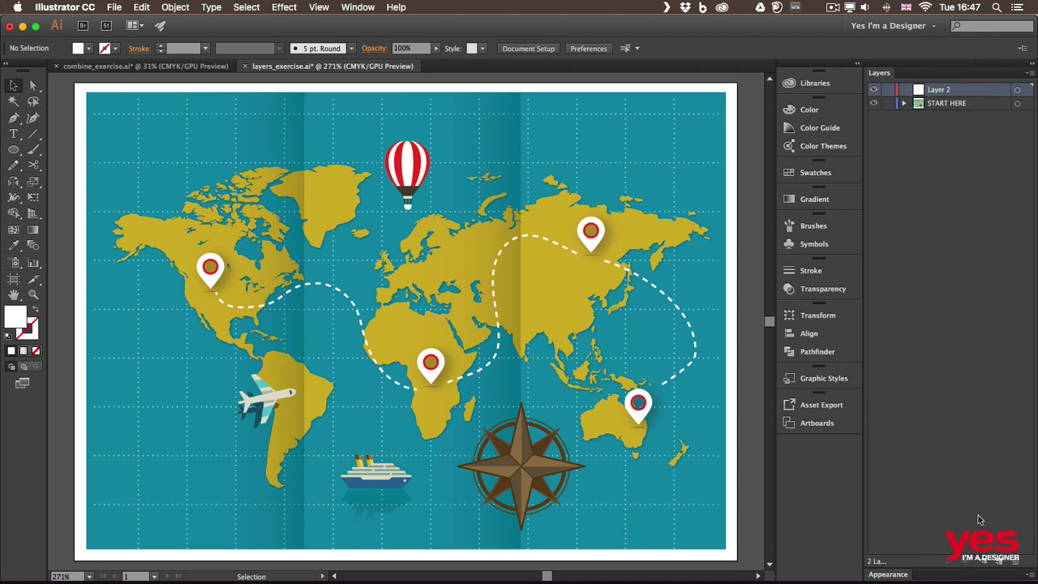
{"action": "left_click", "coordinate": [1002, 566]}
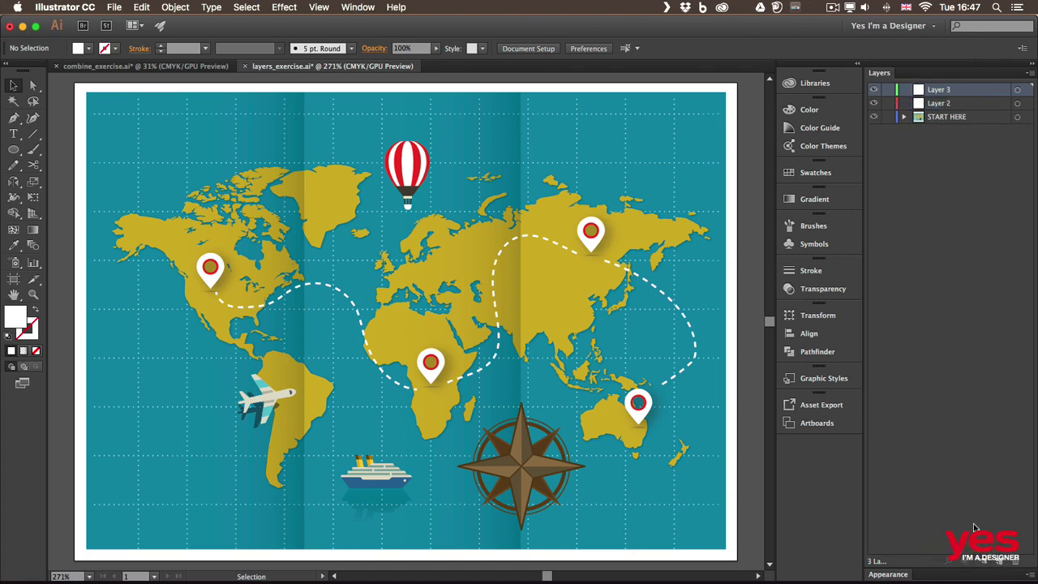
- Rename the lower new layer as background and the upper one as continents
{"action": "double_click", "coordinate": [935, 103]}
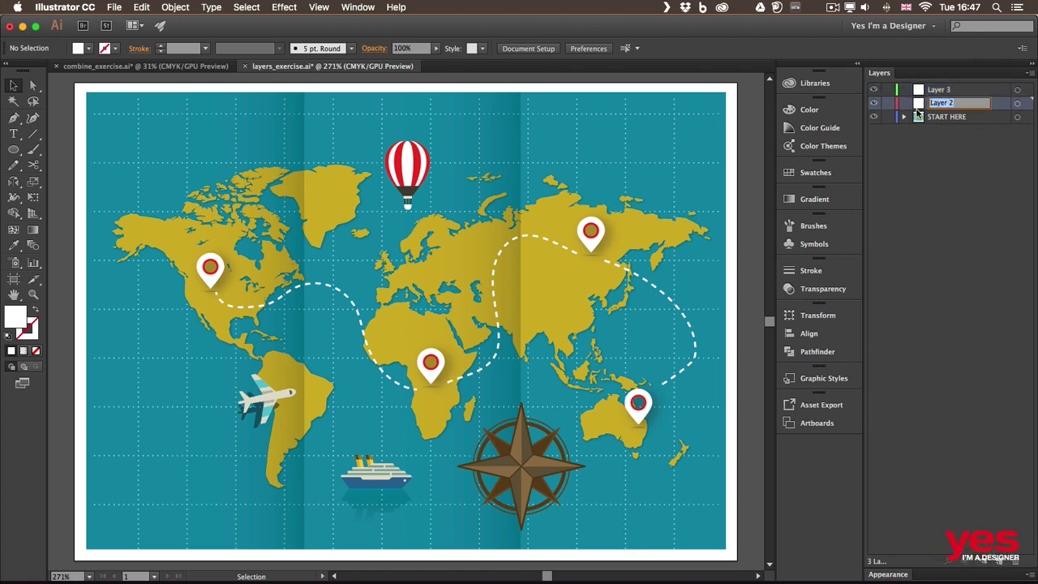
{"action": "type", "text": "background"}
{"action": "key", "text": "Return"}
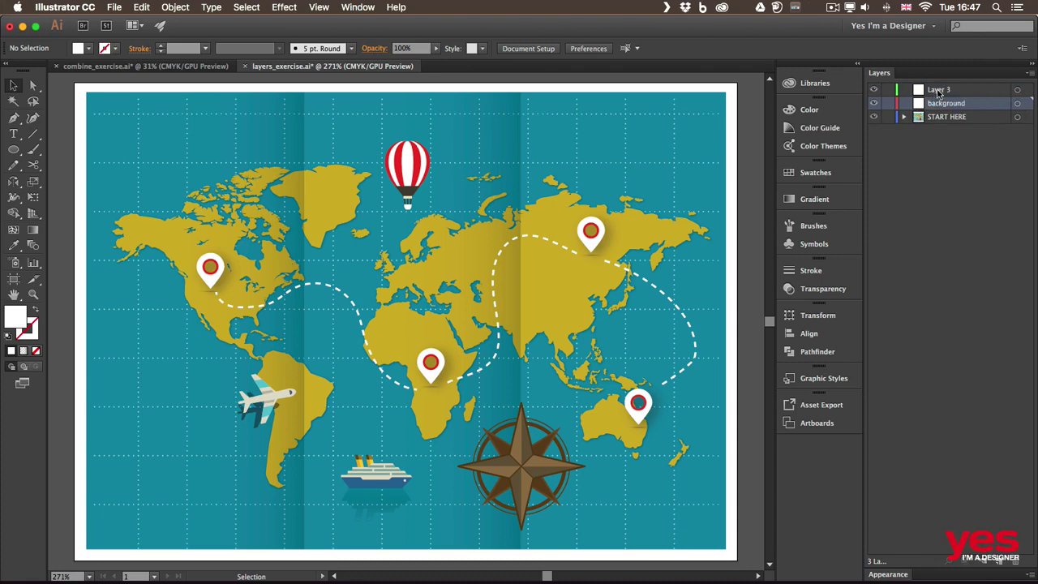
{"action": "double_click", "coordinate": [938, 89]}
{"action": "type", "text": "continents"}
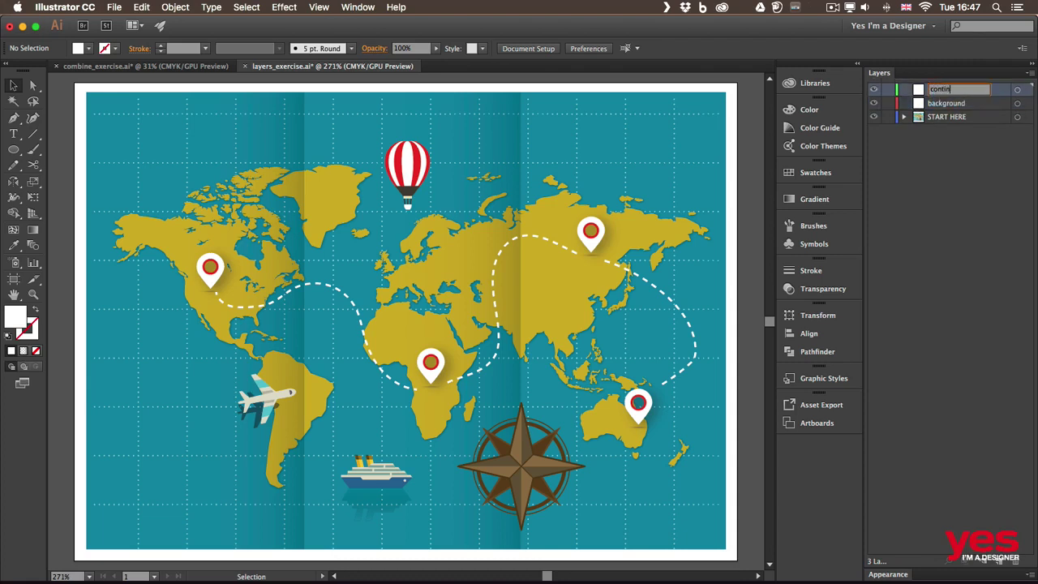
{"action": "key", "text": "Return"}
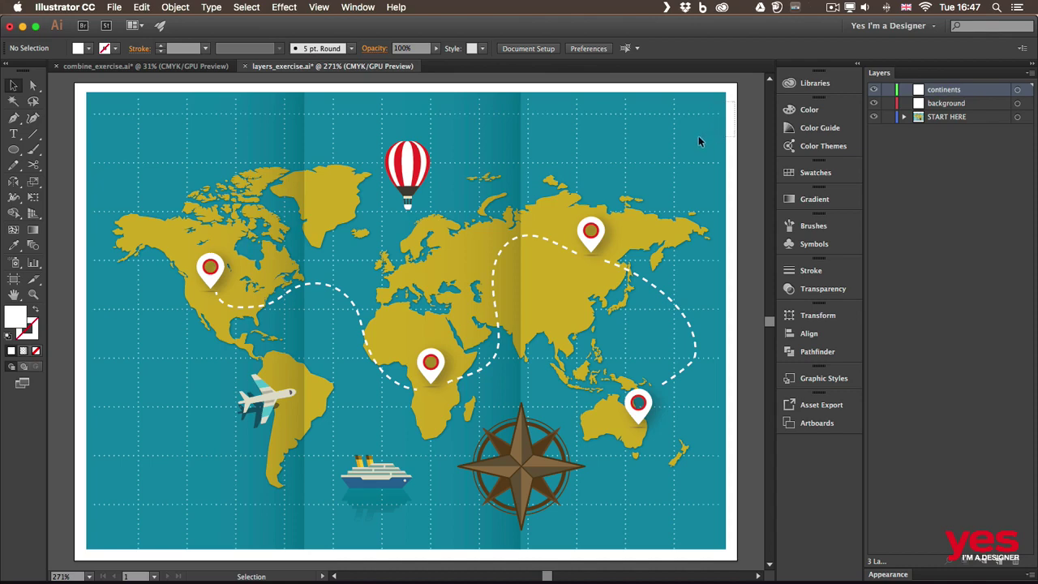
- Place the START HERE layer at the top of the layer stack and move the teal backdrop and dotted grid lines into the background layer
{"action": "key", "text": "super+a"}
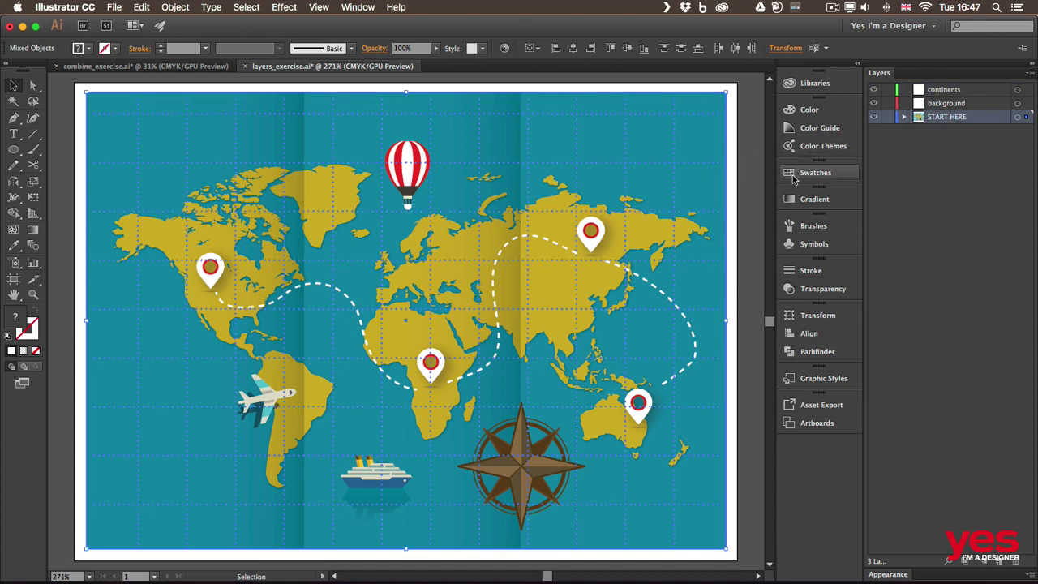
{"action": "mouse_move", "coordinate": [949, 104]}
{"action": "left_mouse_down"}
{"action": "mouse_move", "coordinate": [949, 135]}
{"action": "mouse_move", "coordinate": [957, 88]}
{"action": "left_mouse_up"}
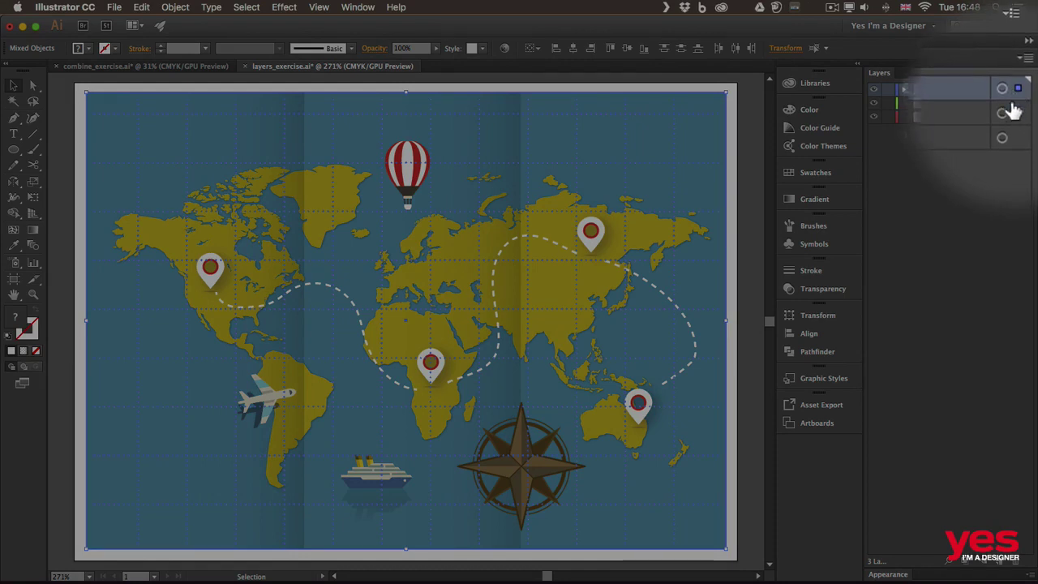
{"action": "left_click_drag", "start_coordinate": [1017, 101], "coordinate": [1020, 121]}
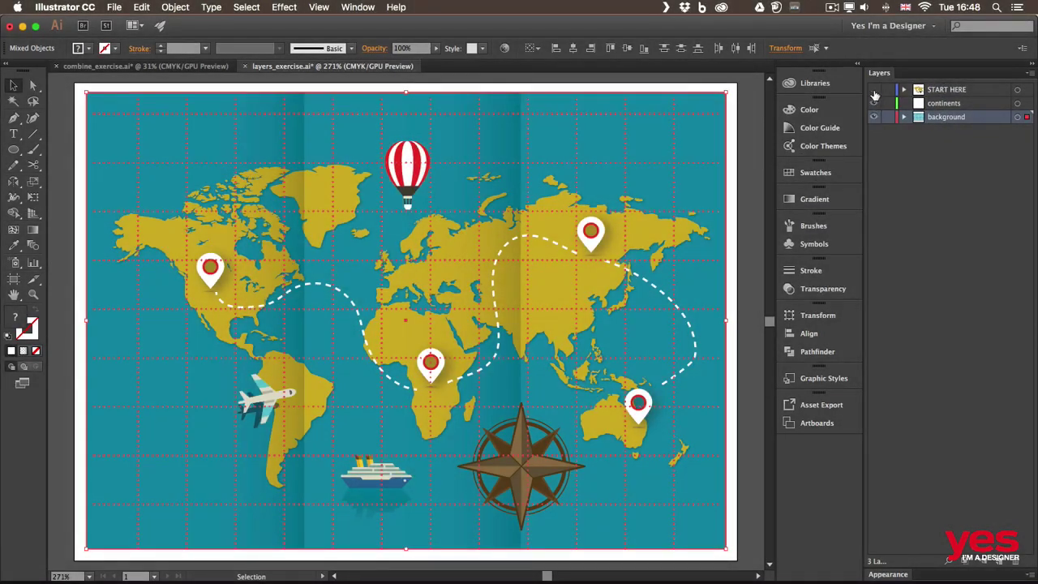
- Hide the START HERE layer and clear the selection so that only the background layer's artwork shows
{"action": "left_click", "coordinate": [875, 90]}
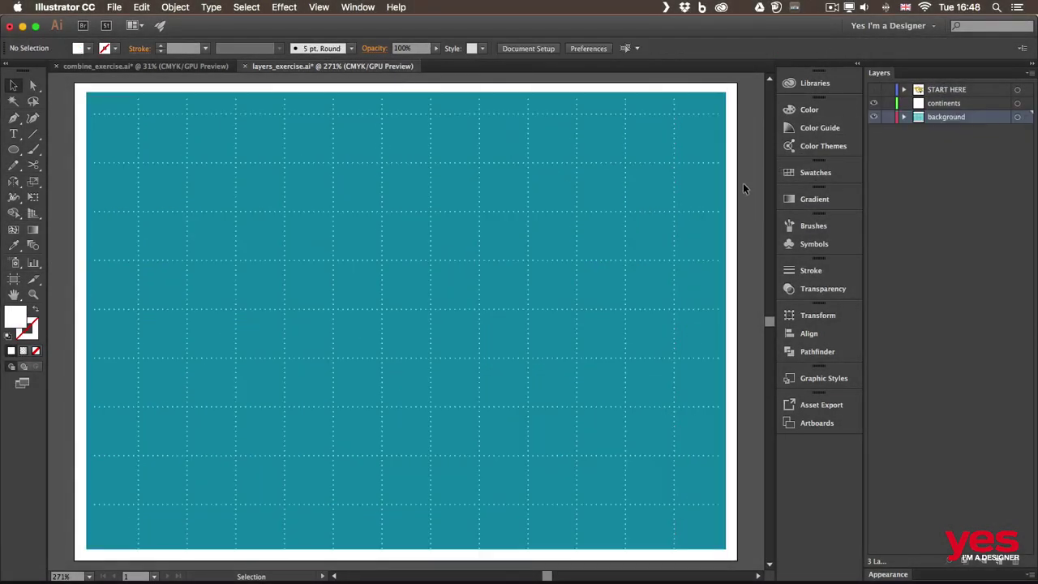
- Show the START HERE layer again and lock the background layer
{"action": "left_click", "coordinate": [874, 90]}
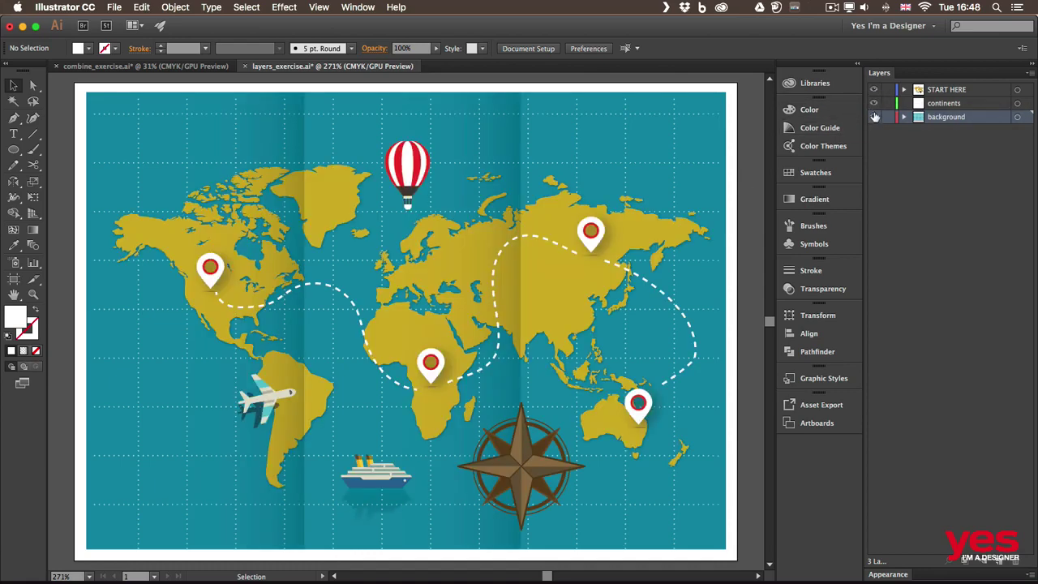
{"action": "left_click", "coordinate": [887, 117]}
- Move the yellow landmass artwork from START HERE into the continents layer and lock that layer
{"action": "left_click", "coordinate": [661, 231]}
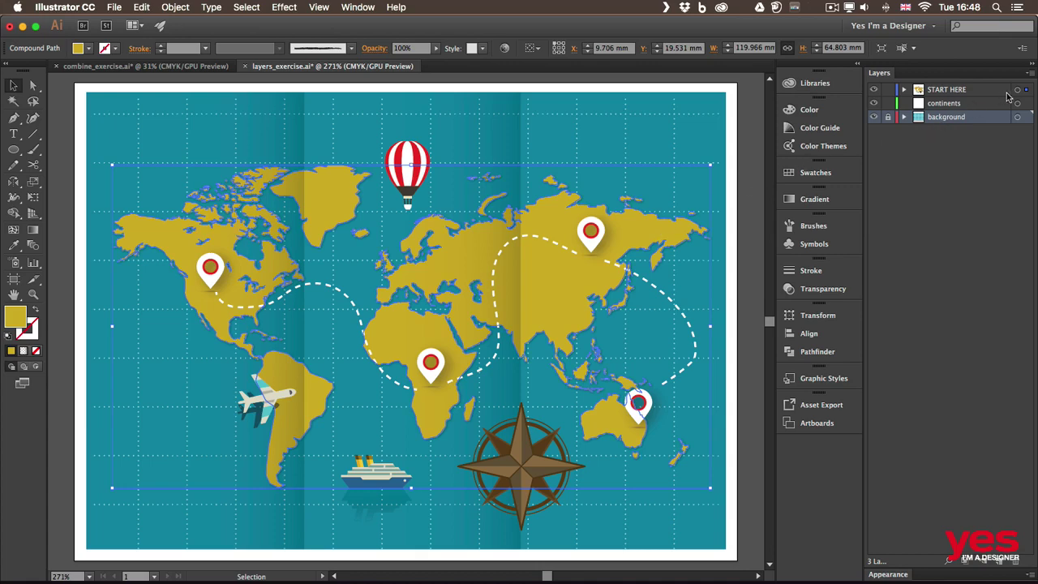
{"action": "left_click_drag", "start_coordinate": [1026, 105], "coordinate": [1027, 104]}
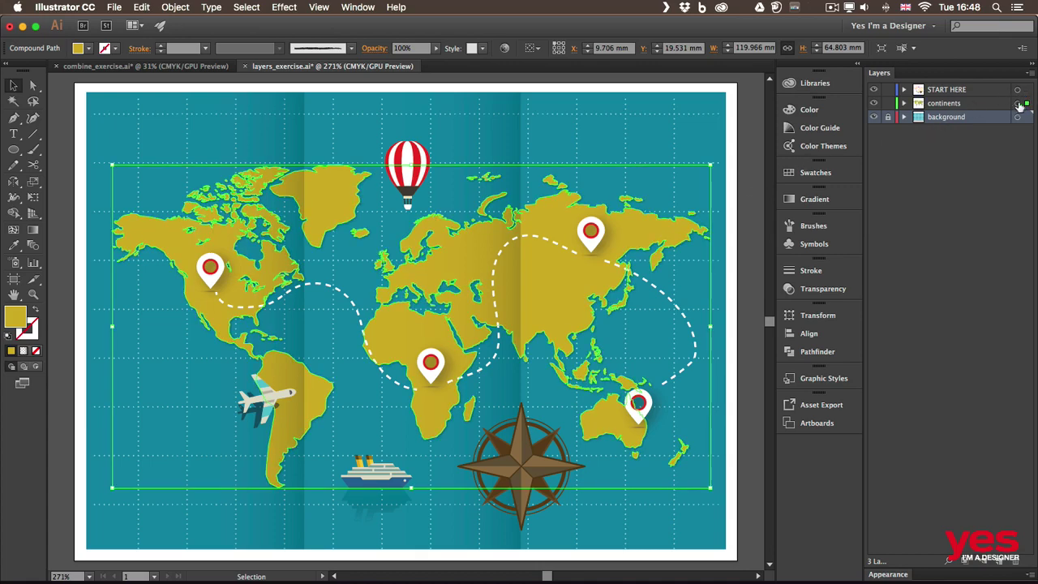
{"action": "left_click", "coordinate": [888, 103]}
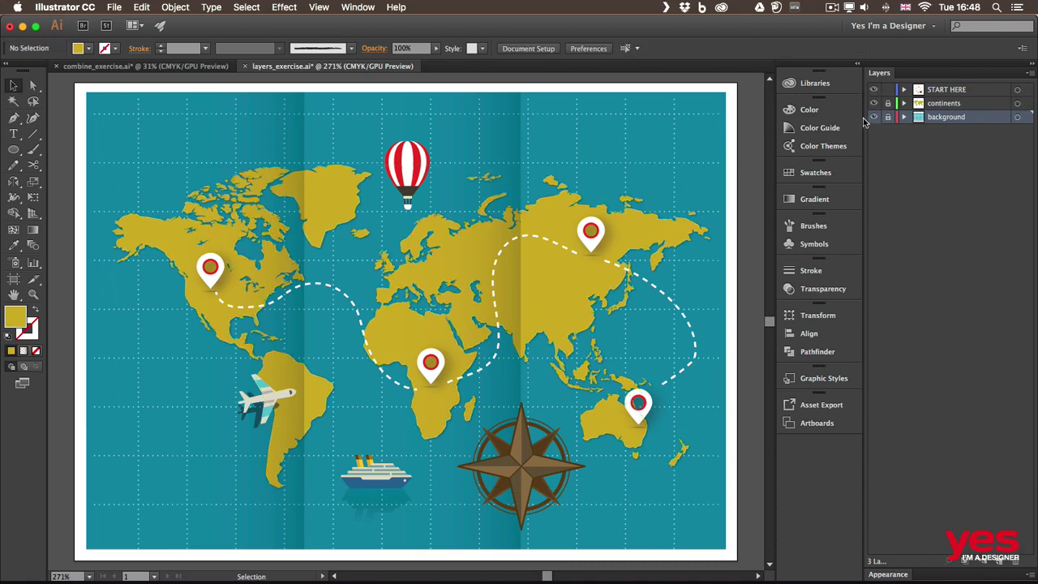
- Select the two semi-transparent fold-shading panels and create a new layer named shading
{"action": "left_click", "coordinate": [489, 132]}
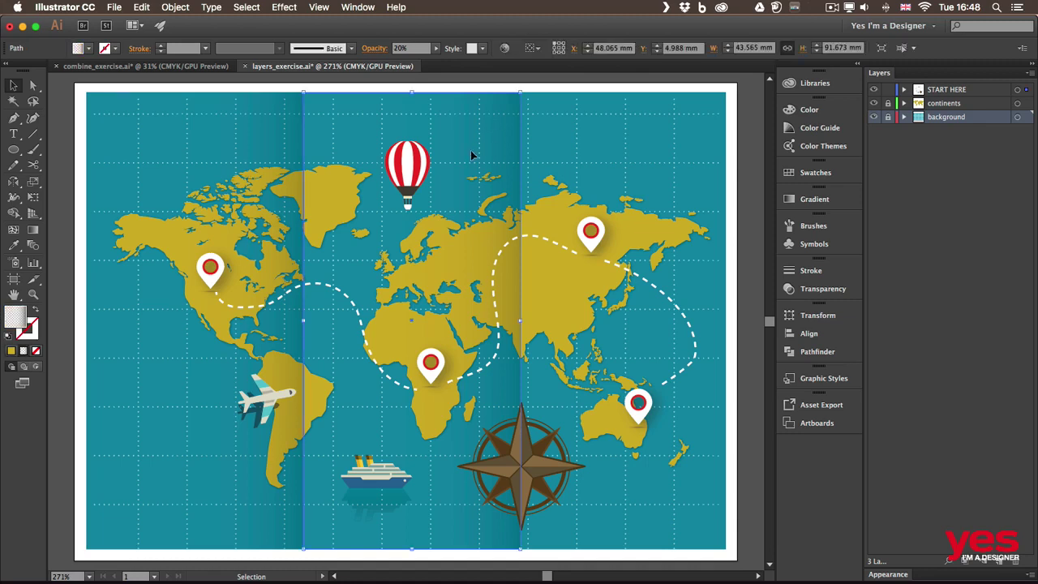
{"action": "left_click", "coordinate": [190, 151], "text": "shift"}
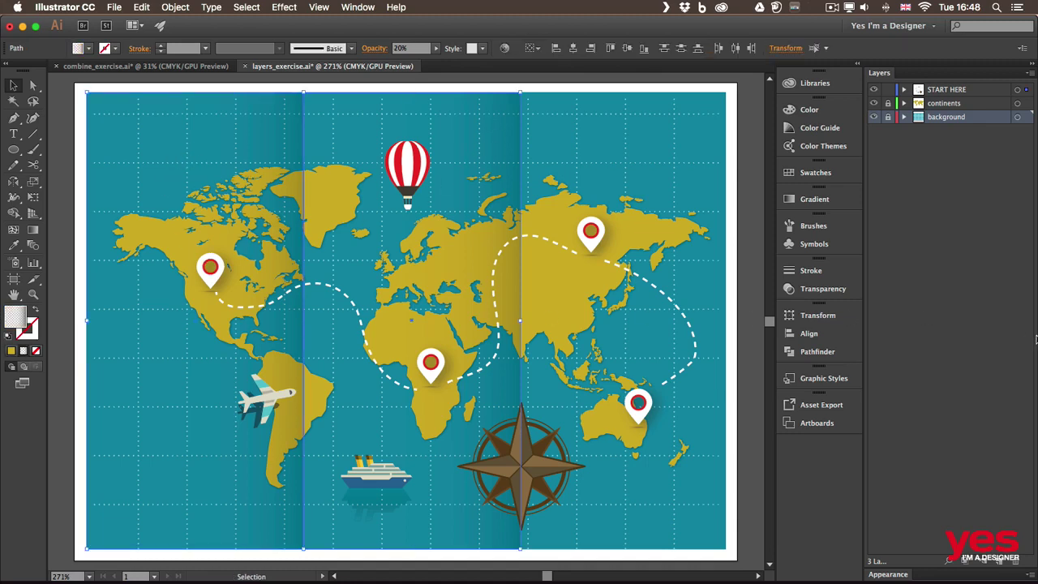
{"action": "left_click", "coordinate": [999, 562]}
{"action": "double_click", "coordinate": [938, 117]}
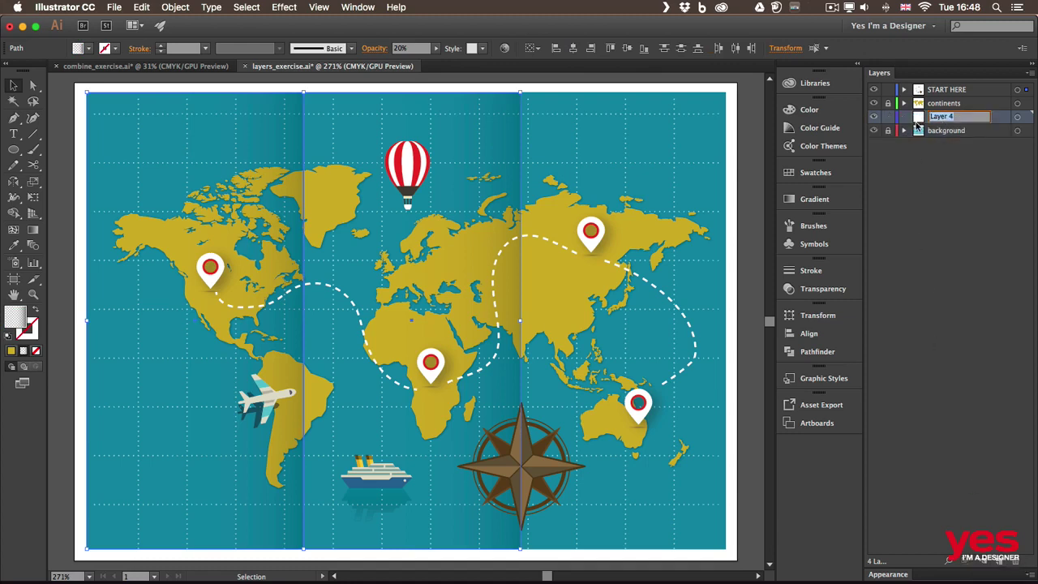
{"action": "type", "text": "shading"}
{"action": "key", "text": "Return"}
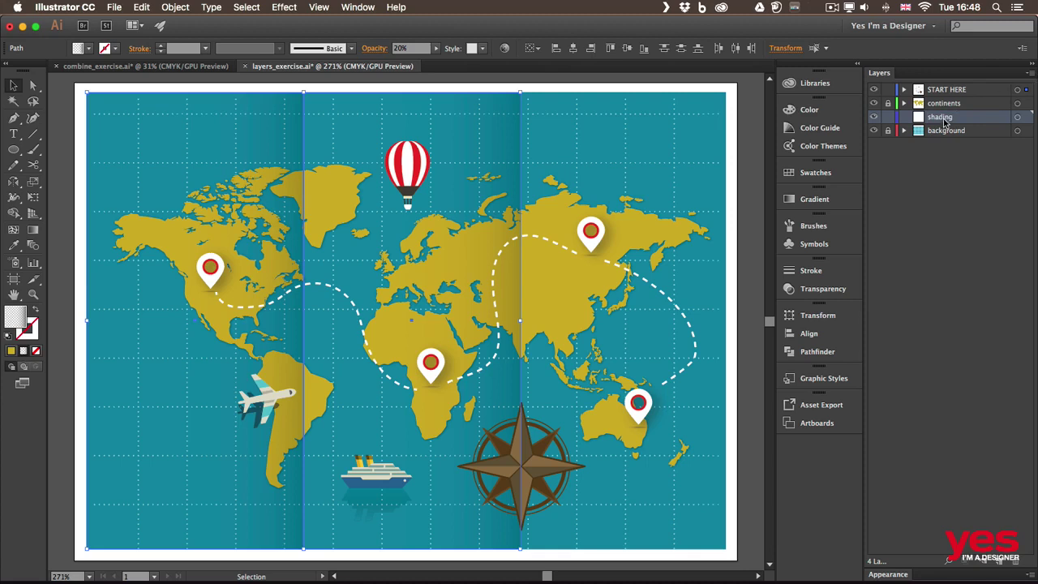
- Place the shading layer at the top of the layer stack and move the two selected fold-shading panels into it
{"action": "mouse_move", "coordinate": [943, 119]}
{"action": "left_mouse_down"}
{"action": "mouse_move", "coordinate": [947, 91]}
{"action": "mouse_move", "coordinate": [957, 90]}
{"action": "left_mouse_up"}
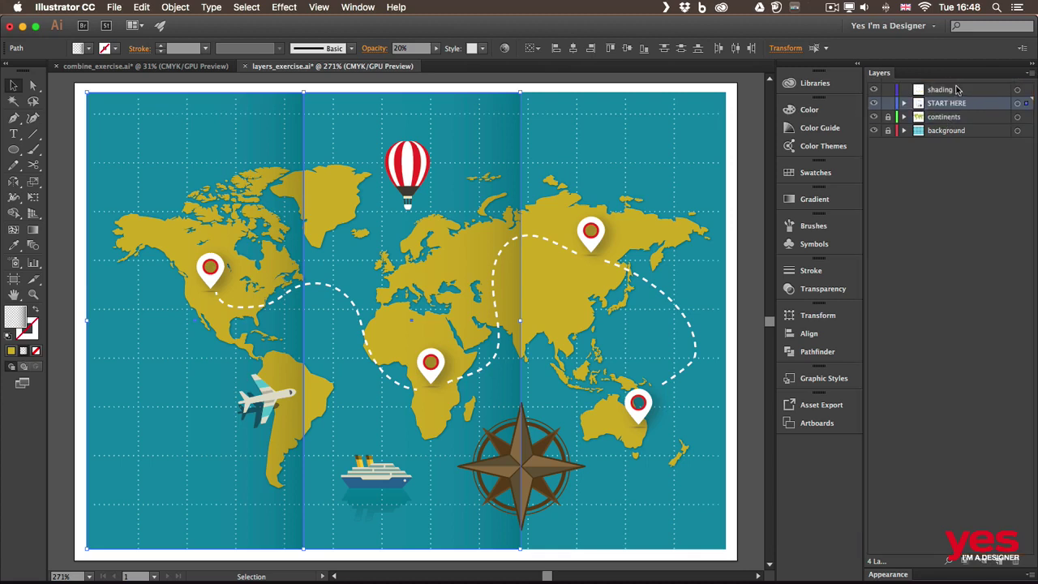
{"action": "left_click_drag", "start_coordinate": [1026, 103], "coordinate": [1027, 89]}
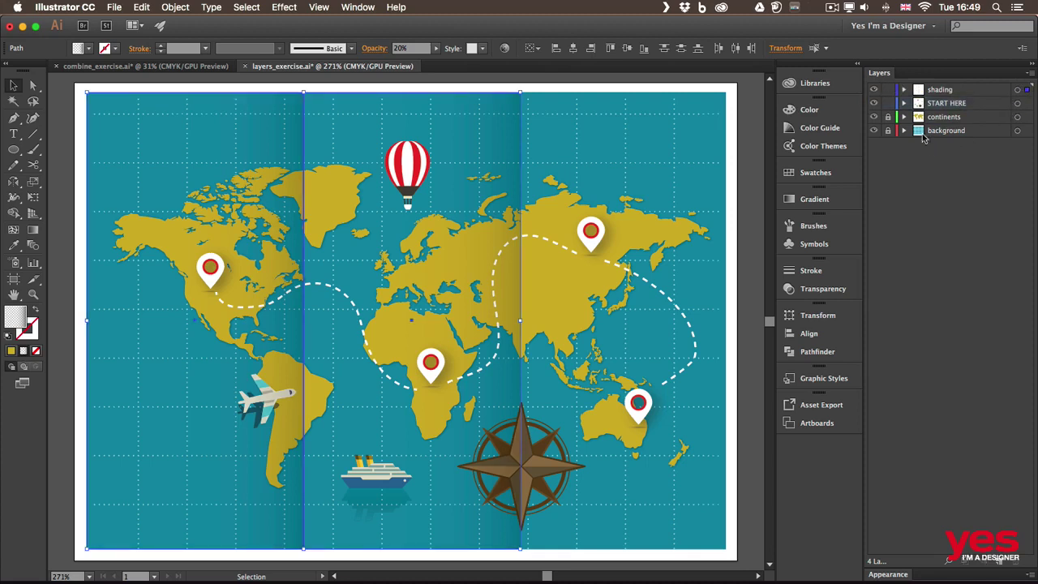
- Lock the shading layer and switch its visibility off and on again to check the fold shadows
{"action": "left_click", "coordinate": [888, 90]}
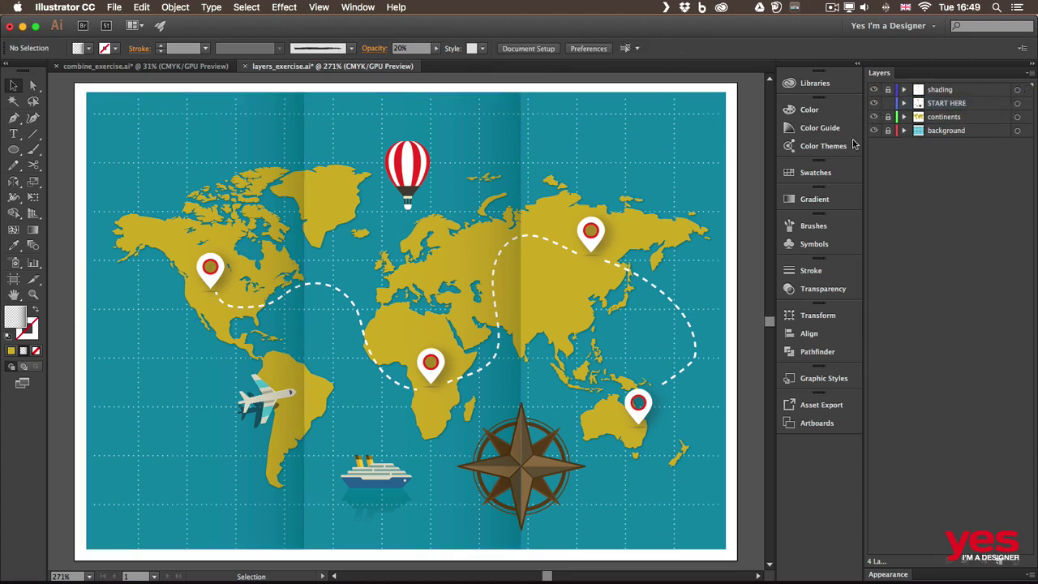
{"action": "left_click", "coordinate": [873, 94]}
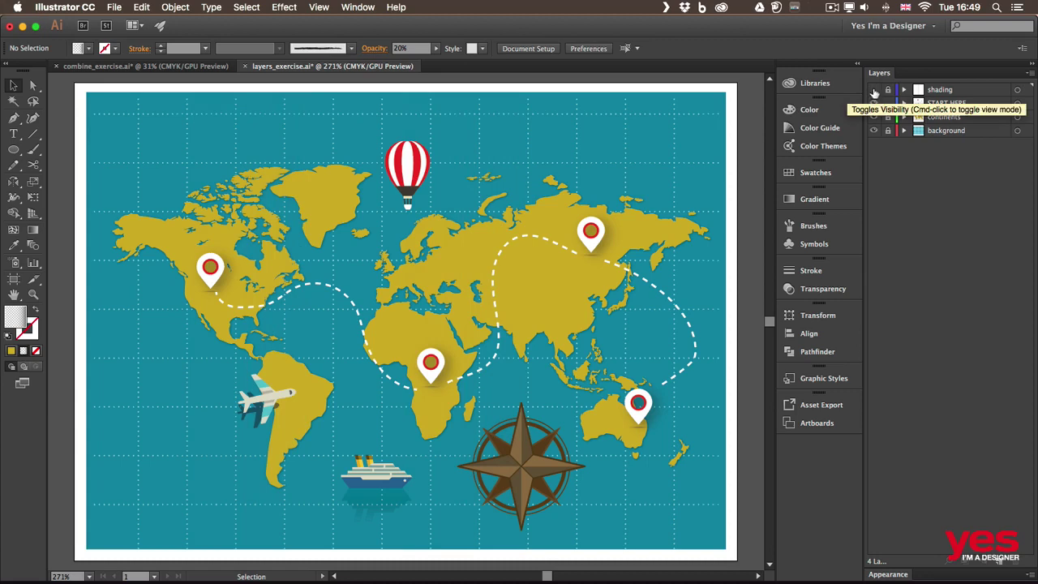
{"action": "left_click", "coordinate": [875, 94]}
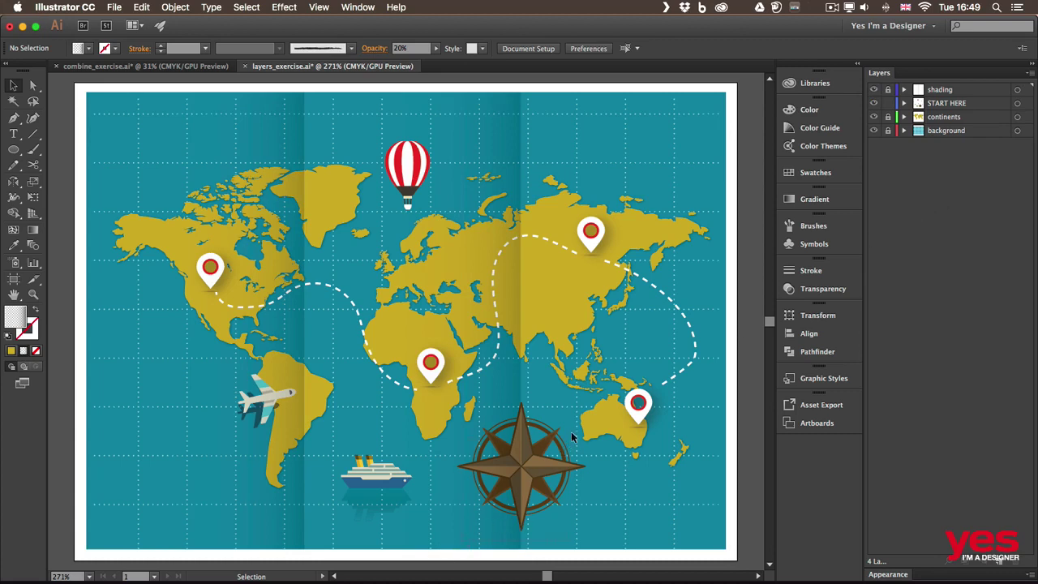
- Move the compass slightly upward and expand the START HERE layer to locate the compass parts
{"action": "left_click", "coordinate": [525, 460]}
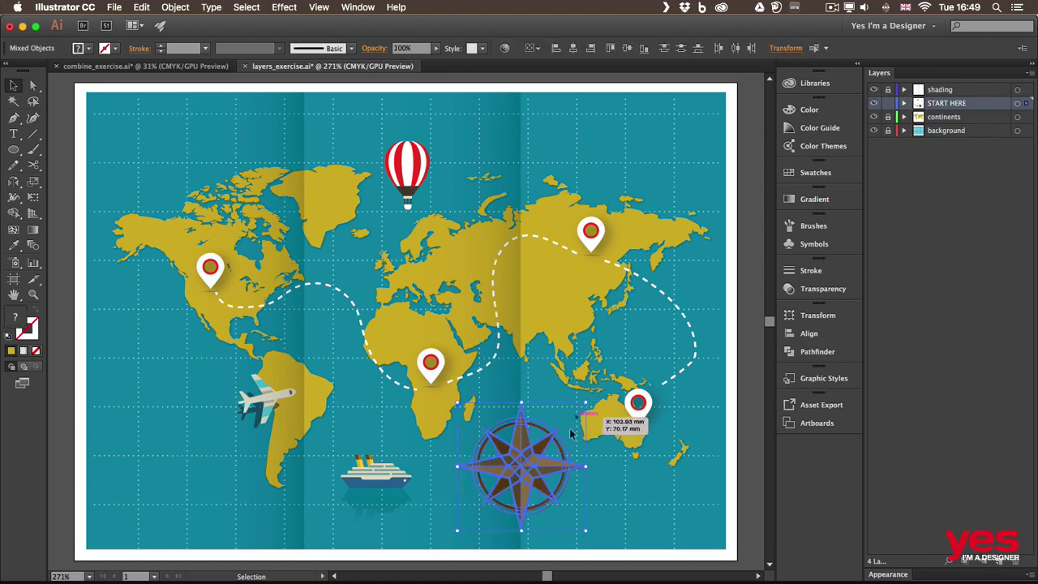
{"action": "mouse_move", "coordinate": [533, 463]}
{"action": "left_mouse_down"}
{"action": "mouse_move", "coordinate": [466, 430]}
{"action": "mouse_move", "coordinate": [530, 460]}
{"action": "mouse_move", "coordinate": [527, 452]}
{"action": "left_mouse_up"}
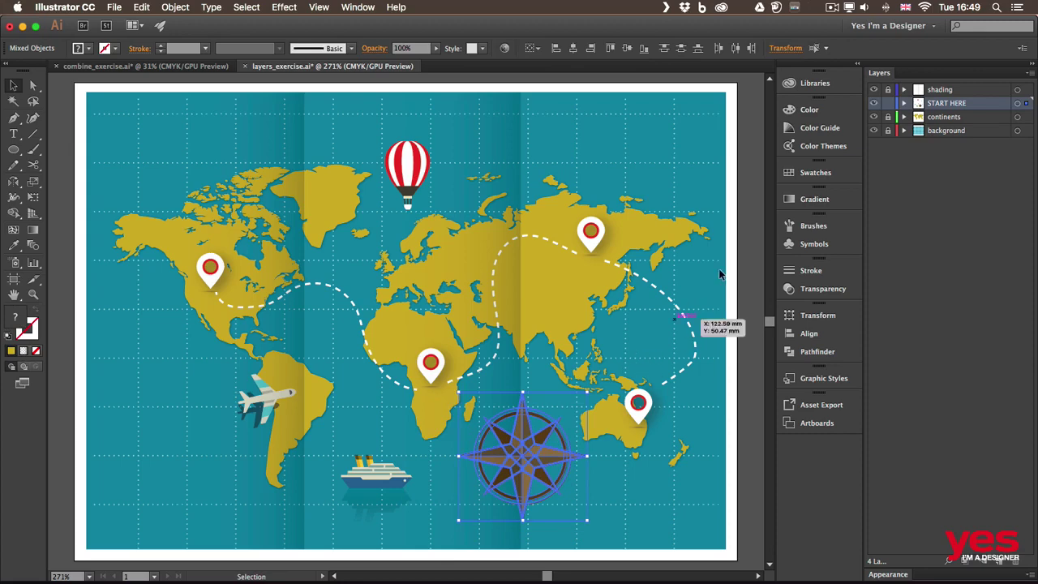
{"action": "left_click", "coordinate": [904, 103]}
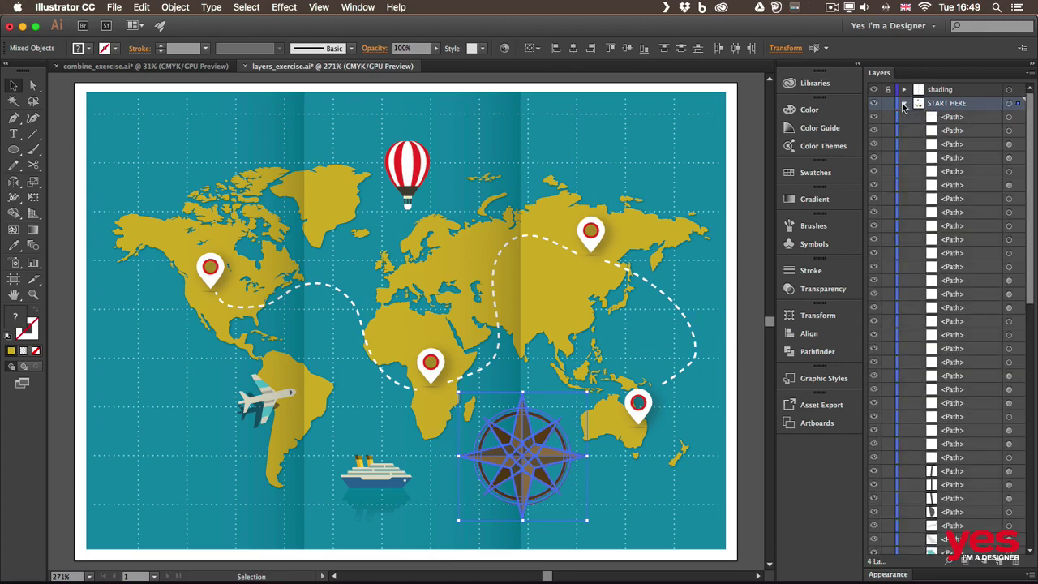
{"action": "scroll", "coordinate": [945, 543], "scroll_direction": "down", "scroll_amount": 5}
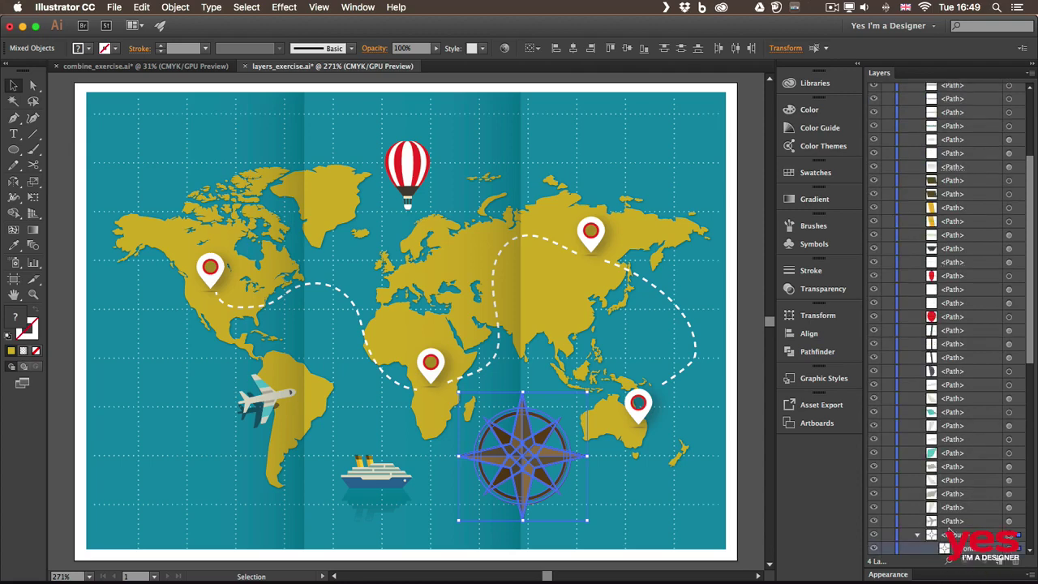
{"action": "left_click_drag", "start_coordinate": [1032, 318], "coordinate": [1026, 442]}
{"action": "scroll", "coordinate": [973, 446], "scroll_direction": "down", "scroll_amount": 1}
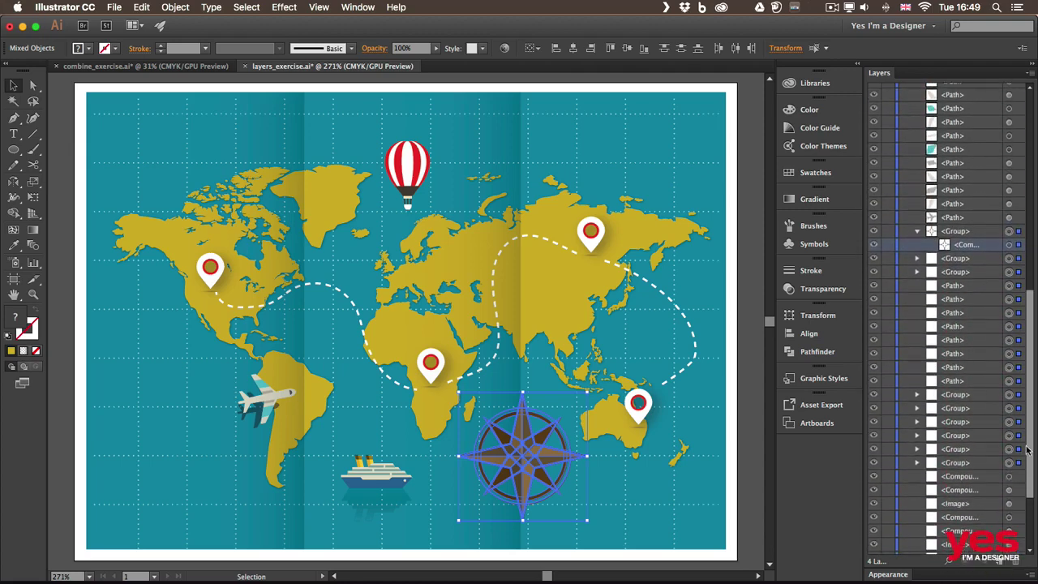
- Combine the selected compass parts into one group and name it compass
{"action": "left_click", "coordinate": [919, 437]}
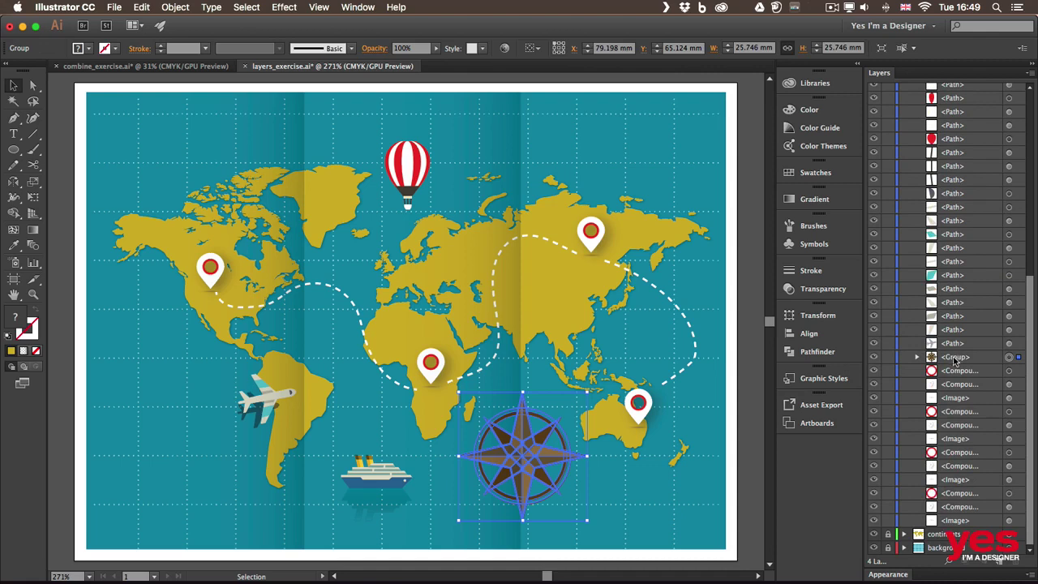
{"action": "double_click", "coordinate": [956, 357]}
{"action": "type", "text": "com"}
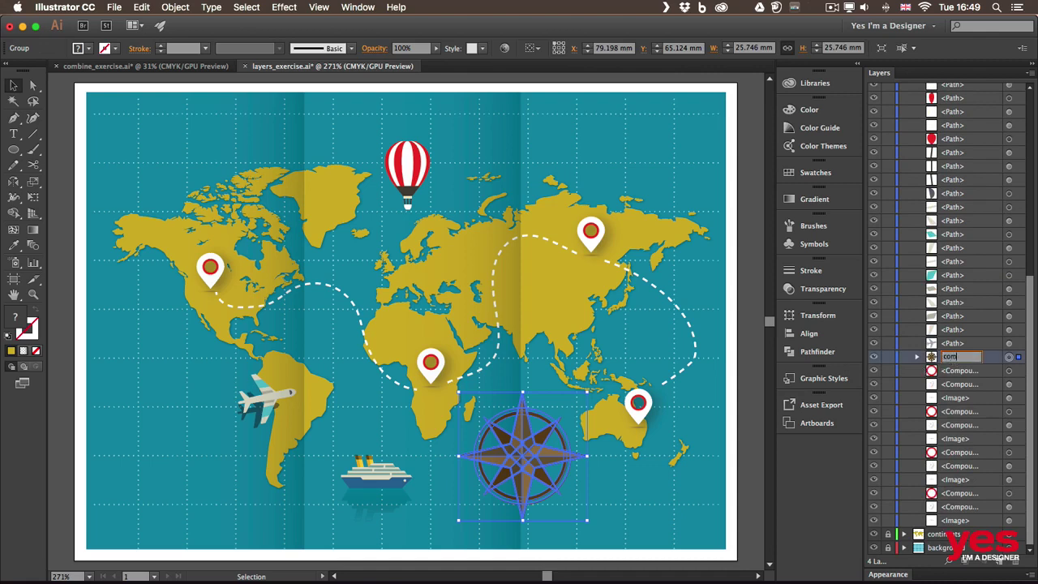
{"action": "type", "text": "pass"}
{"action": "key", "text": "Return"}
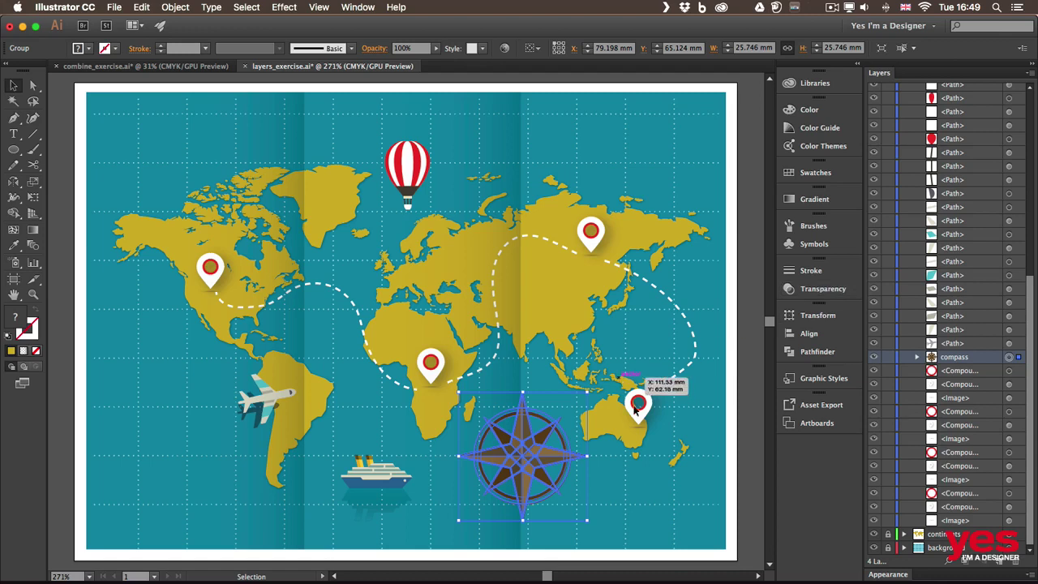
- Group the parts of the map pin over Australia and name the group pin
{"action": "left_click_drag", "start_coordinate": [634, 407], "coordinate": [656, 437]}
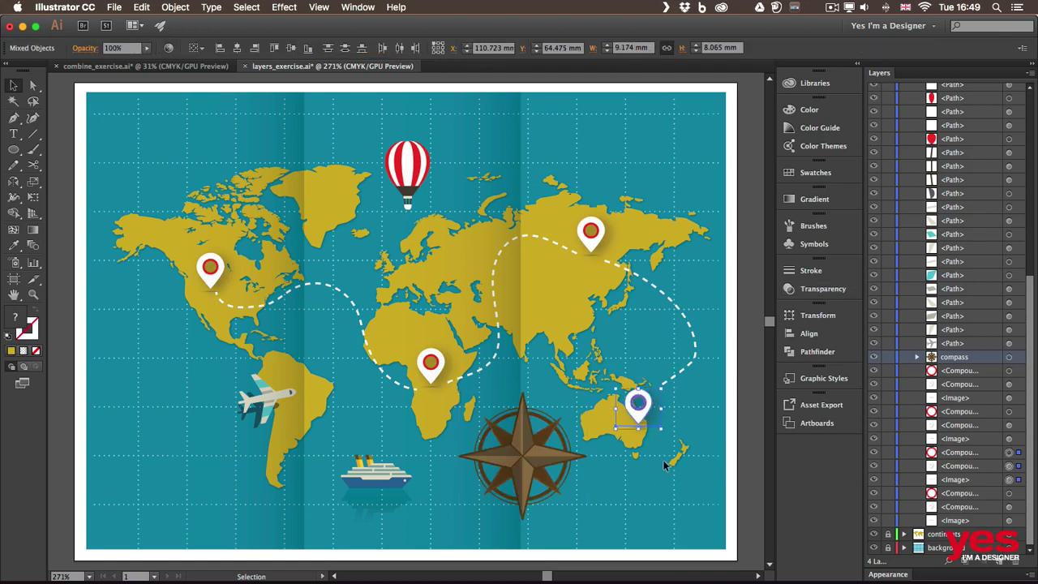
{"action": "key", "text": "super+g"}
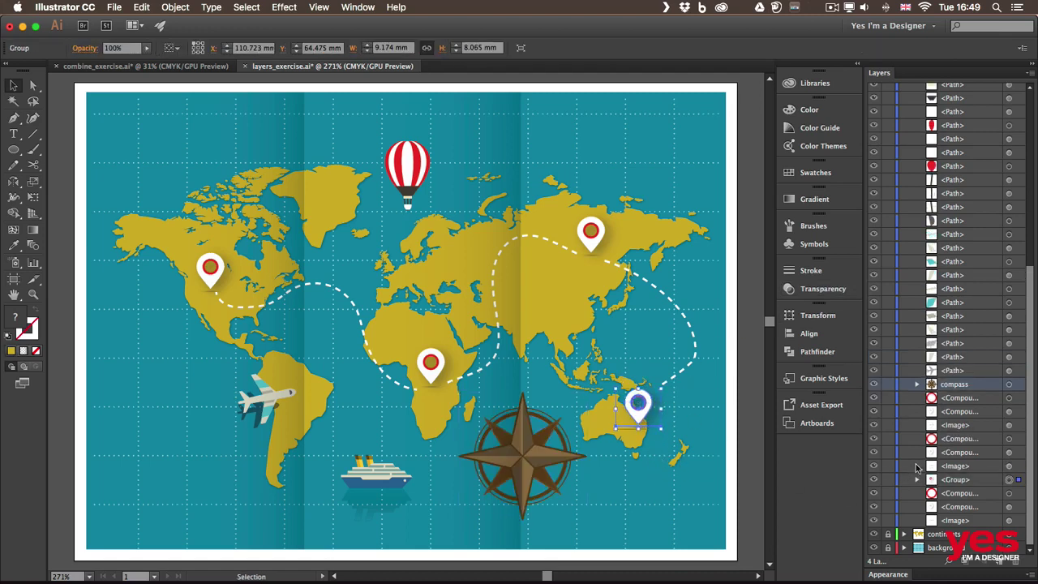
{"action": "double_click", "coordinate": [957, 479]}
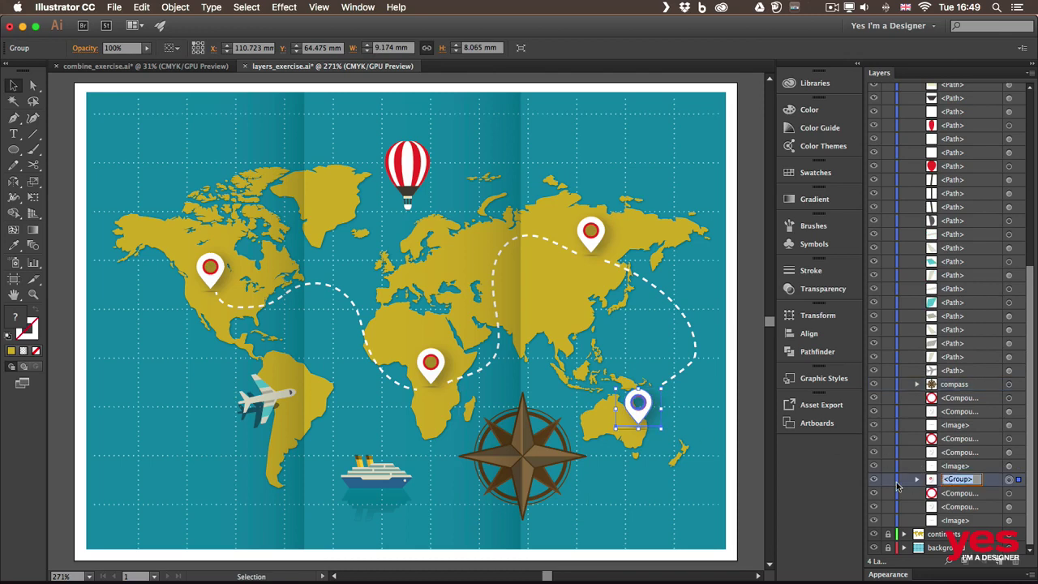
{"action": "type", "text": "pin"}
{"action": "key", "text": "Return"}
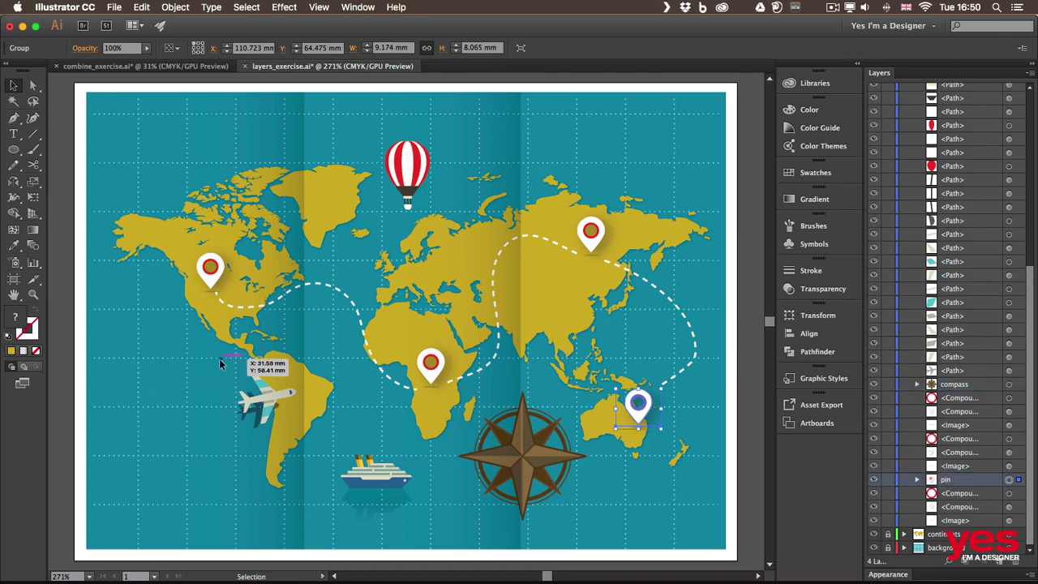
- Group all parts of the airplane over South America and name the group plane
{"action": "left_click", "coordinate": [297, 428]}
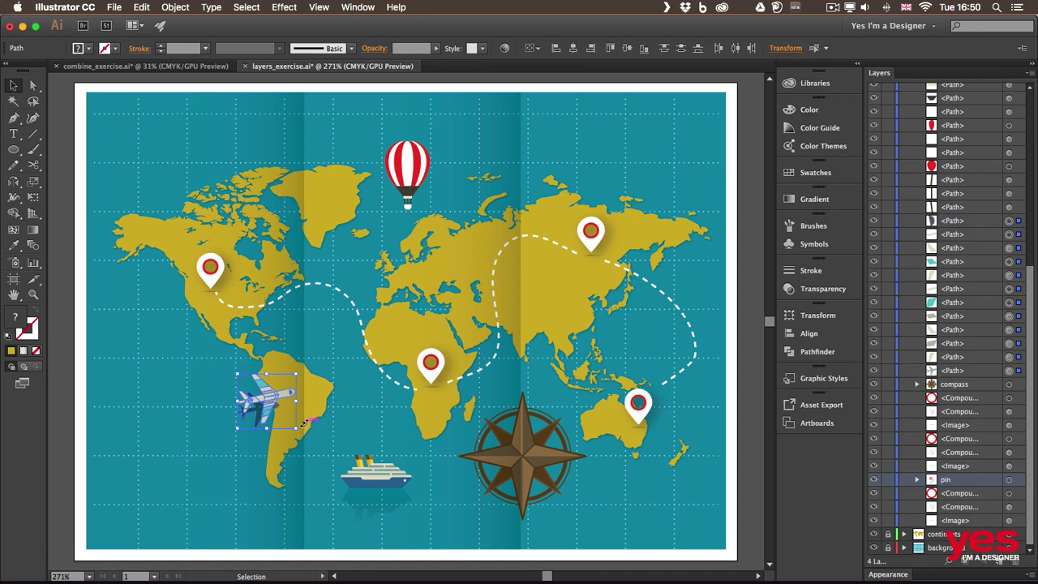
{"action": "key", "text": "super+g"}
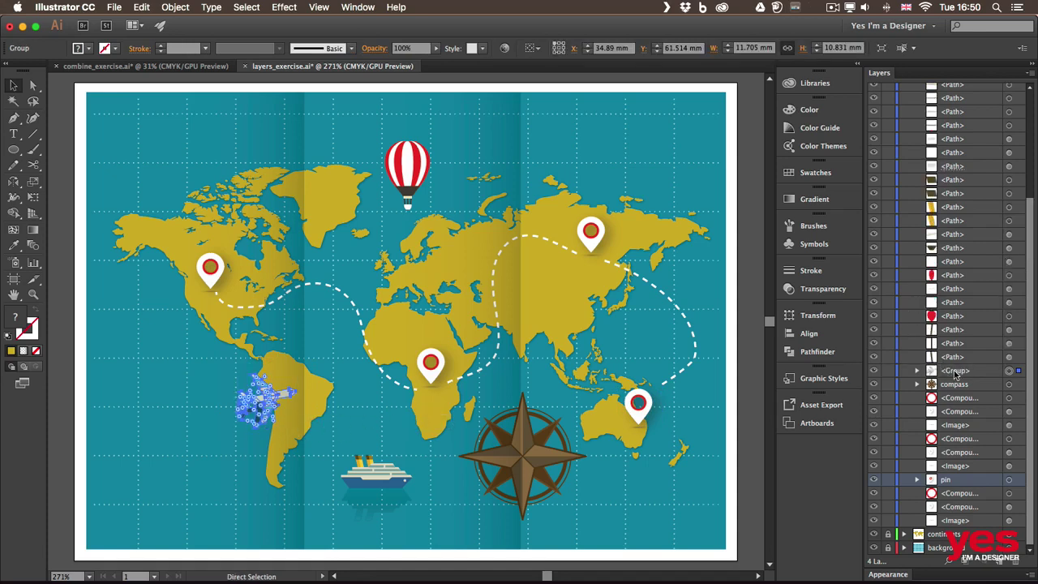
{"action": "double_click", "coordinate": [955, 370]}
{"action": "type", "text": "plane"}
{"action": "key", "text": "Return"}
{"action": "key", "text": "v"}
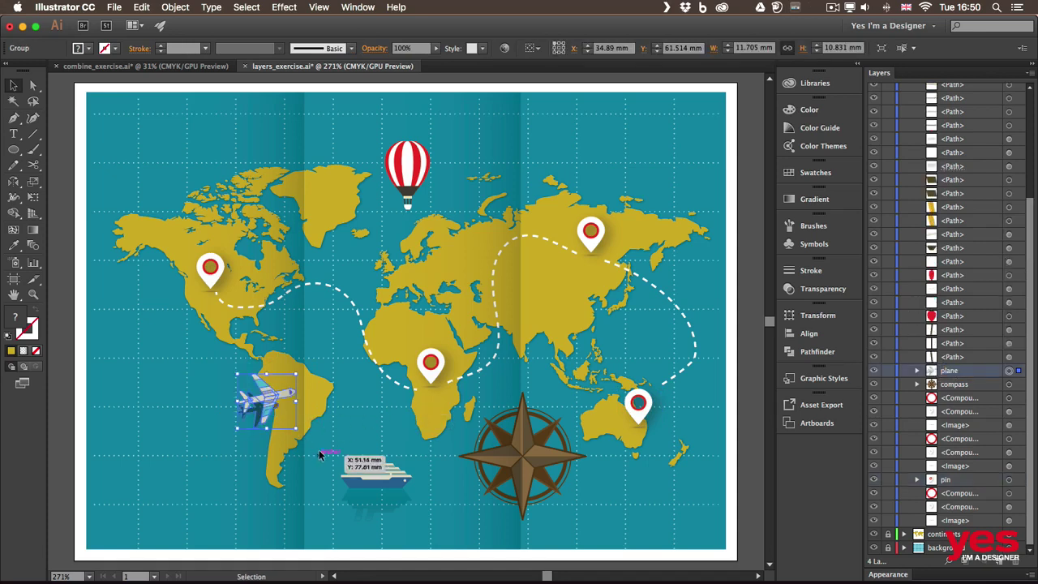
- Group the parts of the cruise ship, and group the parts of the hot-air balloon separately
{"action": "left_click", "coordinate": [401, 492]}
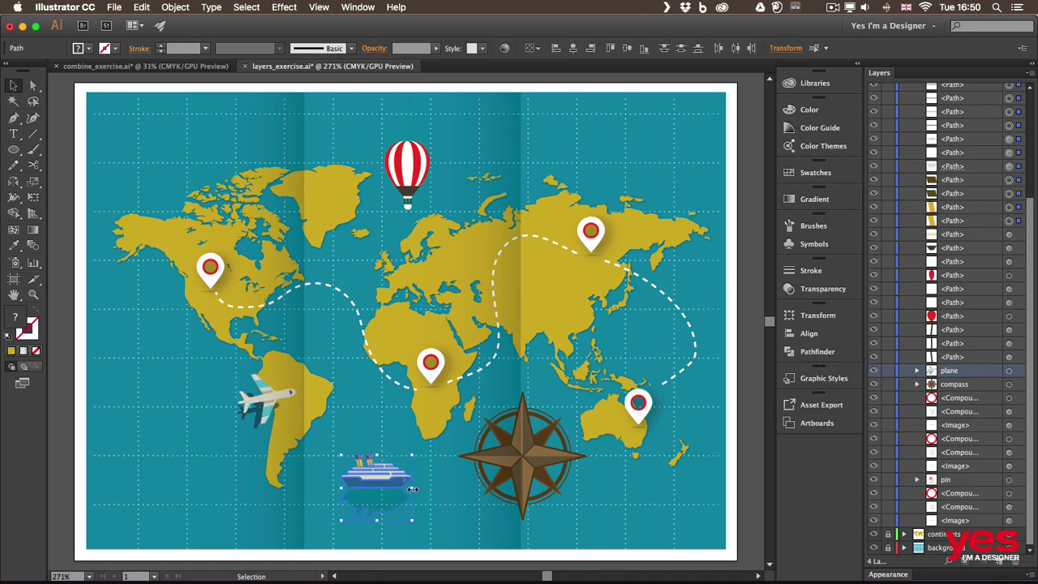
{"action": "key", "text": "super+g"}
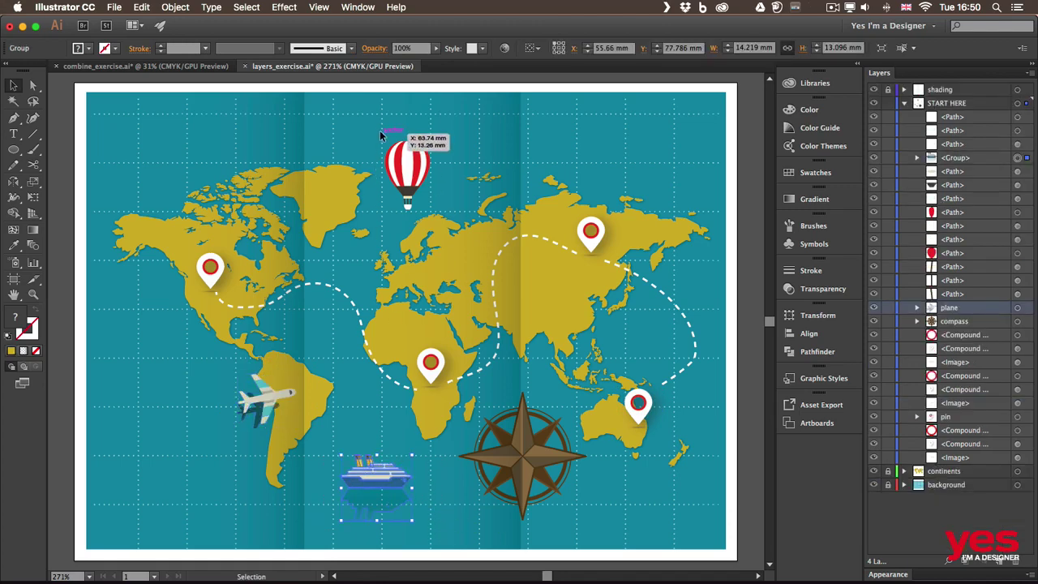
{"action": "left_click_drag", "start_coordinate": [382, 136], "coordinate": [445, 232]}
{"action": "key", "text": "super+g"}
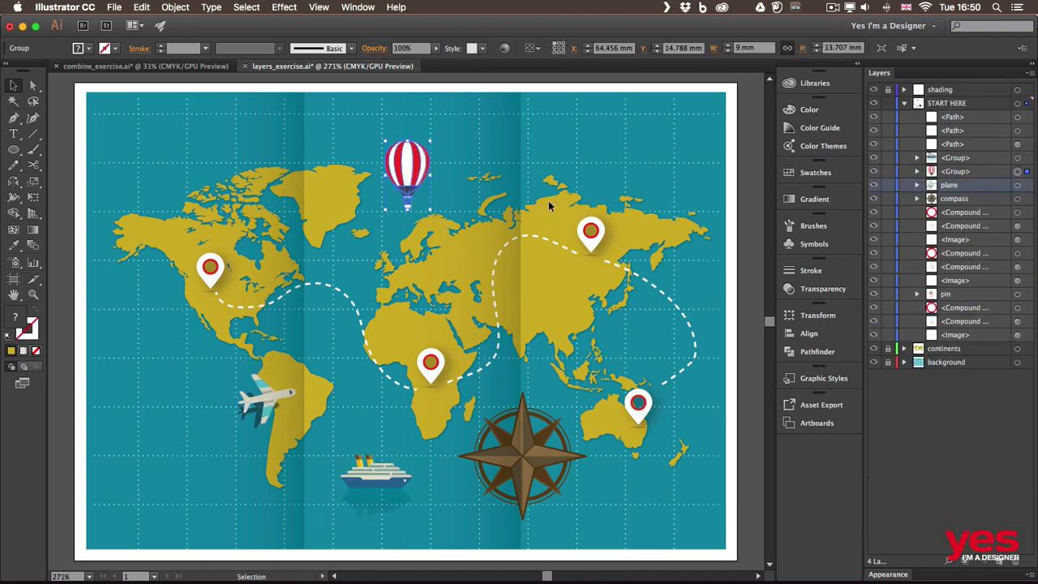
- Group the parts of each remaining map pin, over Asia, Africa and North America, as three separate groups
{"action": "left_click_drag", "start_coordinate": [577, 200], "coordinate": [585, 271]}
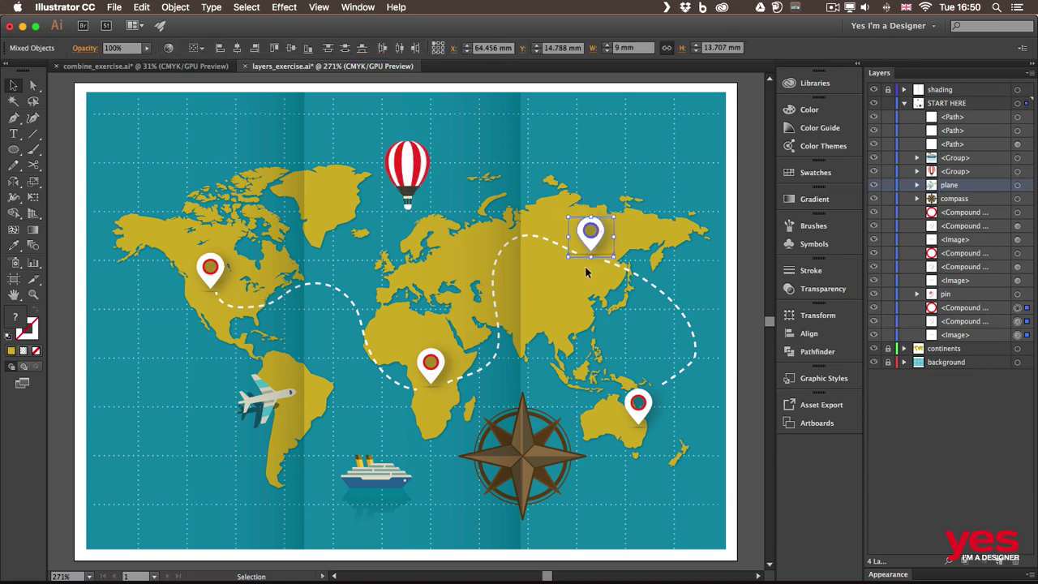
{"action": "key", "text": "super+g"}
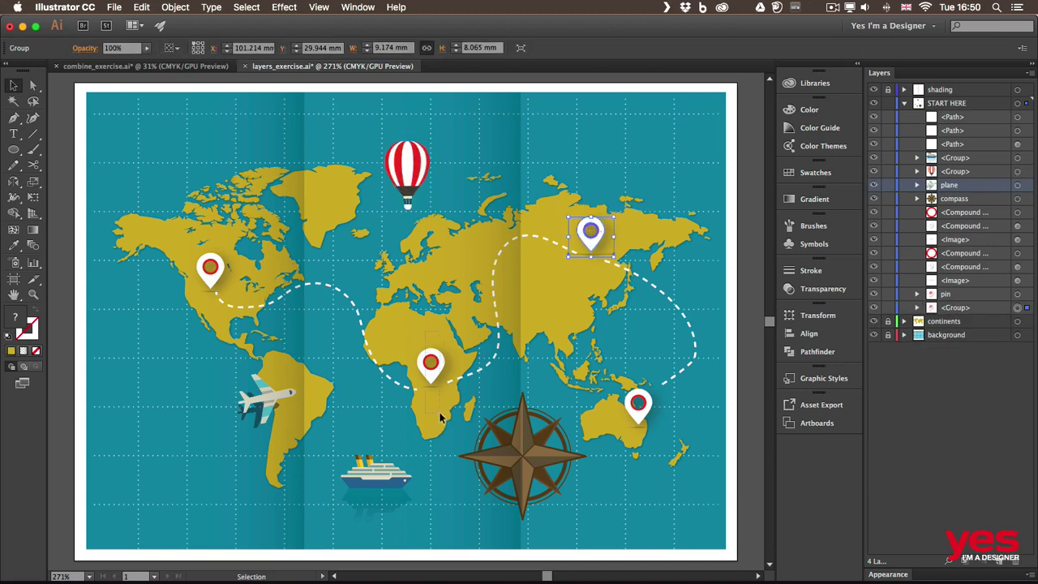
{"action": "left_click_drag", "start_coordinate": [440, 418], "coordinate": [441, 418]}
{"action": "key", "text": "super+g"}
{"action": "left_click_drag", "start_coordinate": [192, 227], "coordinate": [202, 266]}
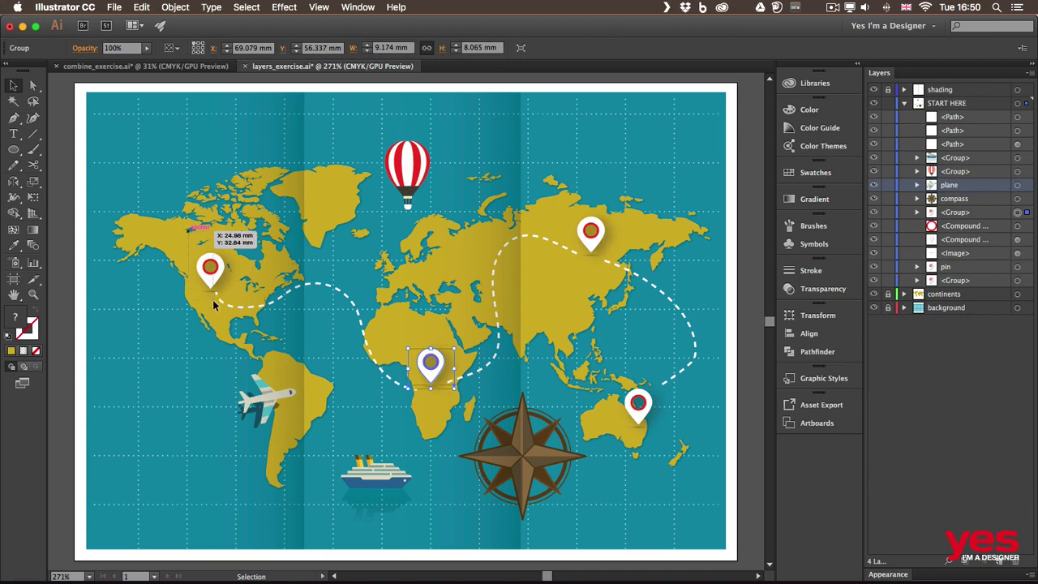
{"action": "left_click_drag", "start_coordinate": [214, 305], "coordinate": [216, 314]}
{"action": "key", "text": "super+g"}
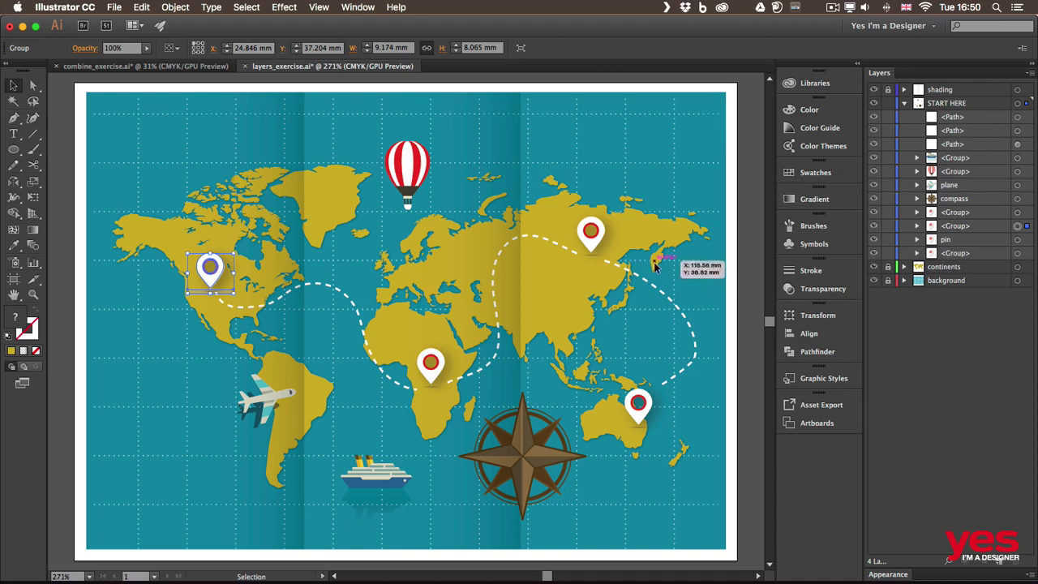
- Create a new layer named routes and move the three dashed route lines from the START HERE layer onto it
{"action": "left_click", "coordinate": [629, 311]}
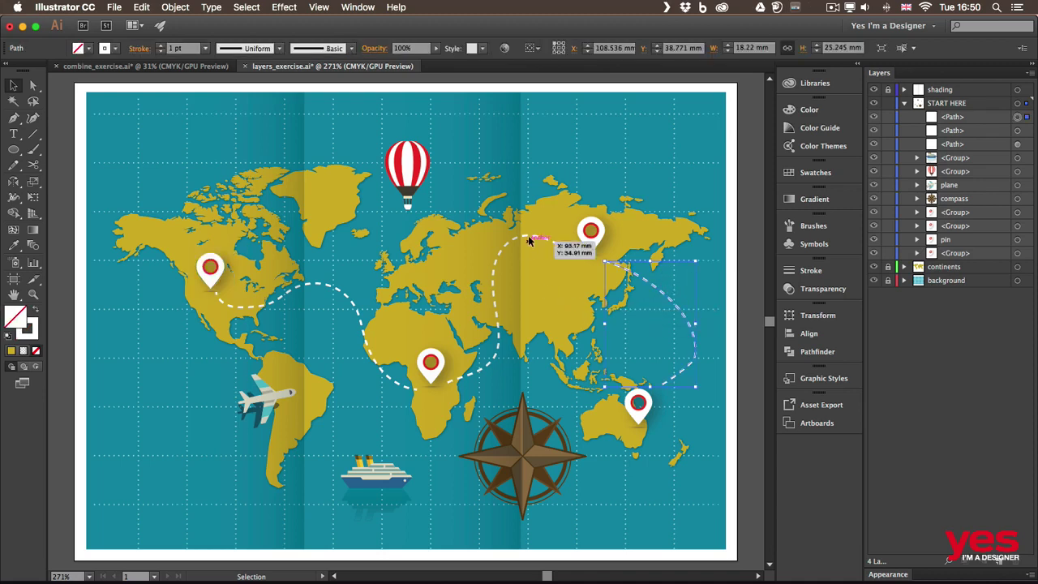
{"action": "left_click", "coordinate": [533, 236], "text": "shift"}
{"action": "left_click", "coordinate": [341, 299], "text": "shift"}
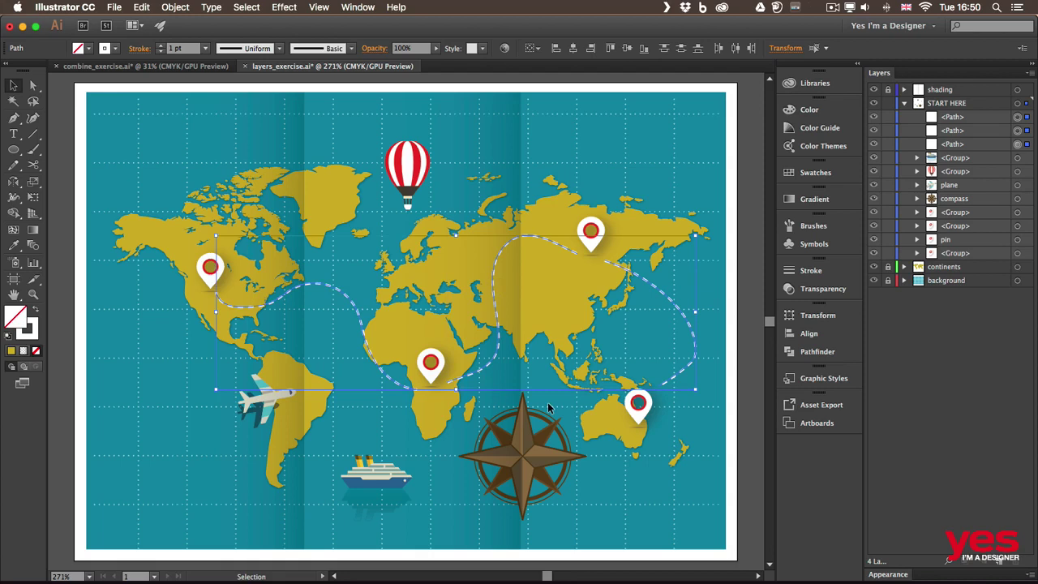
{"action": "left_click", "coordinate": [999, 561]}
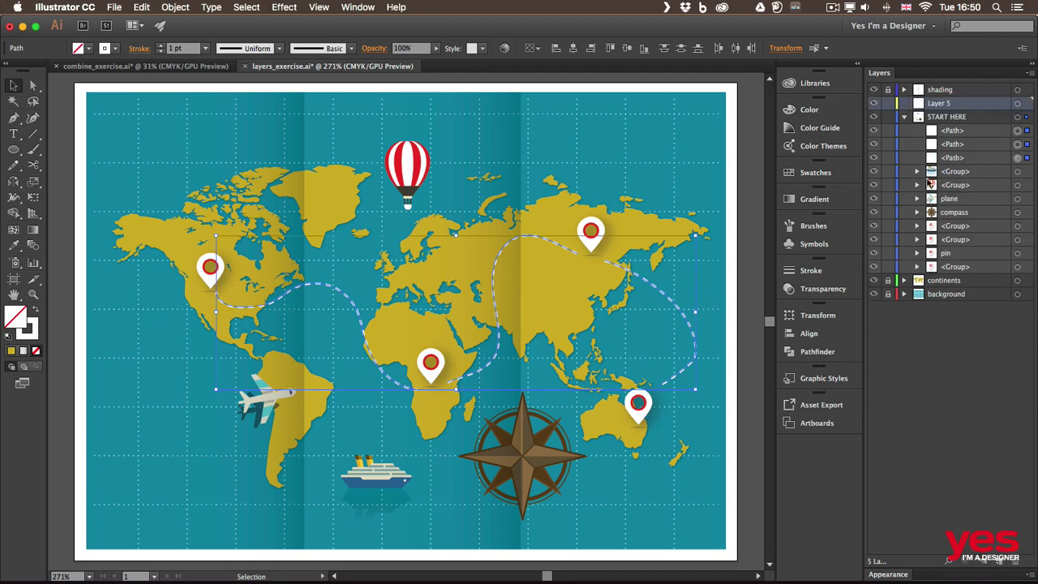
{"action": "double_click", "coordinate": [939, 104]}
{"action": "type", "text": "routes"}
{"action": "key", "text": "Return"}
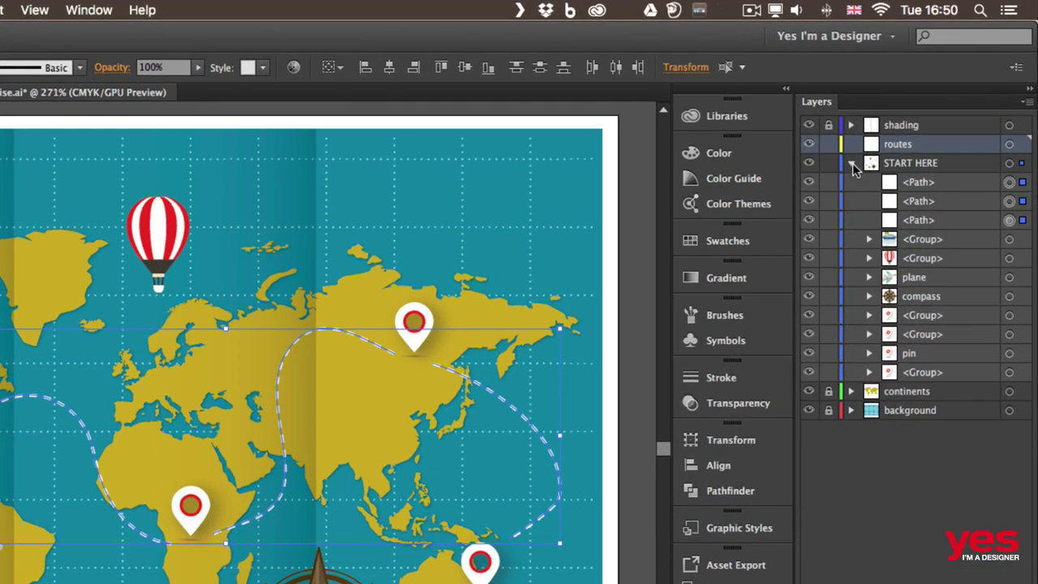
{"action": "left_click", "coordinate": [852, 163]}
{"action": "left_click_drag", "start_coordinate": [1022, 164], "coordinate": [1022, 143]}
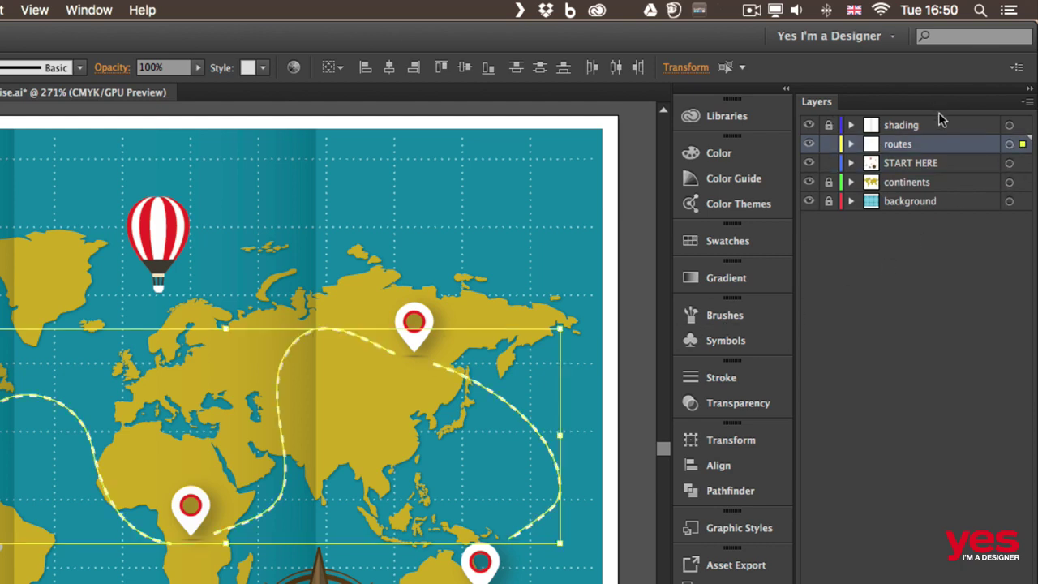
- Rename the START HERE layer as elements, and lock both the routes and elements layers
{"action": "double_click", "coordinate": [912, 163]}
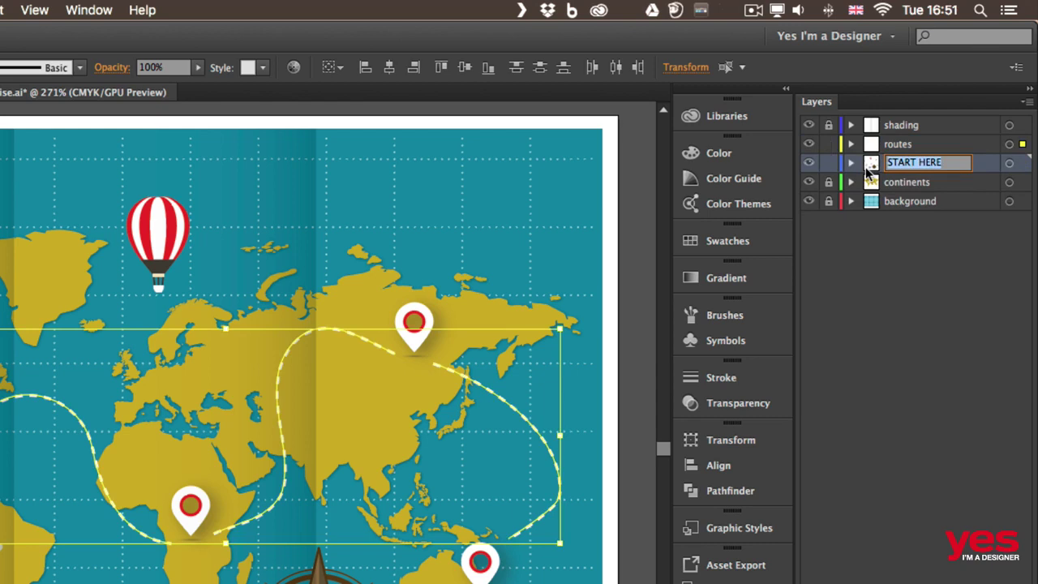
{"action": "type", "text": "element"}
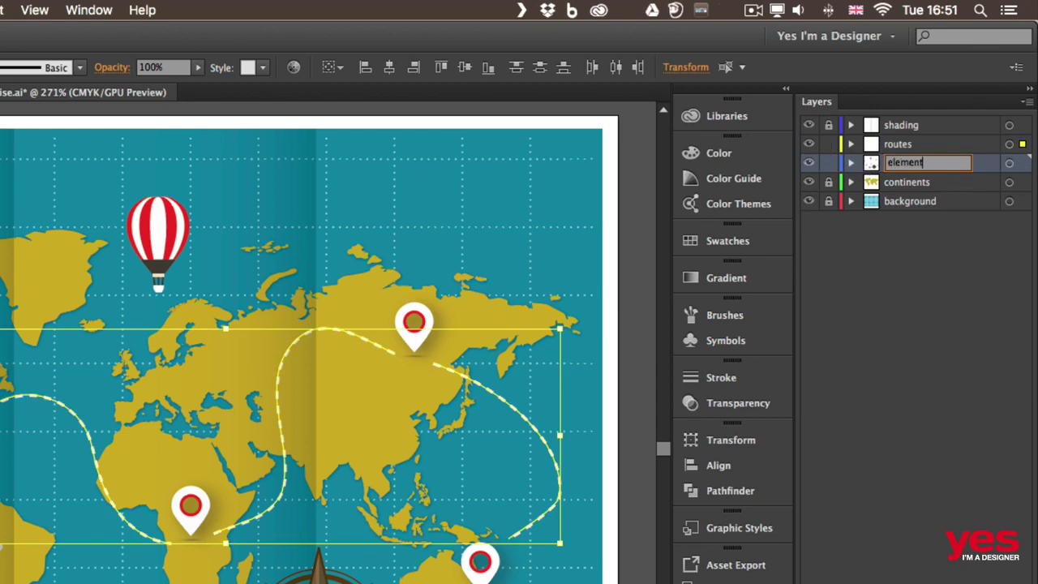
{"action": "type", "text": "s"}
{"action": "key", "text": "Return"}
{"action": "left_click", "coordinate": [828, 144]}
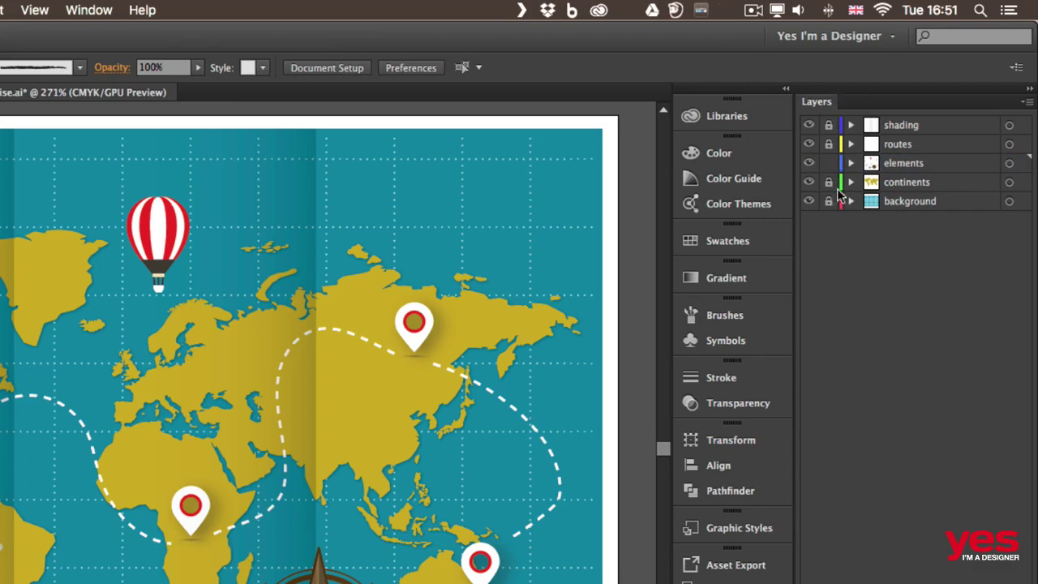
{"action": "left_click", "coordinate": [828, 163]}
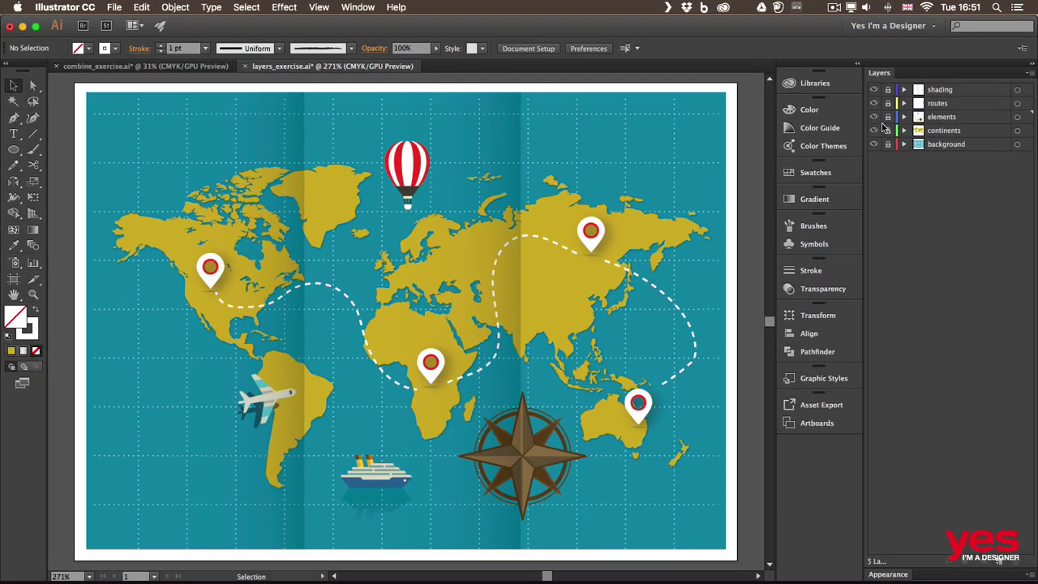
- Hide the layers one after another from shading down to background to check their contents, and show them all again
{"action": "left_click", "coordinate": [874, 90]}
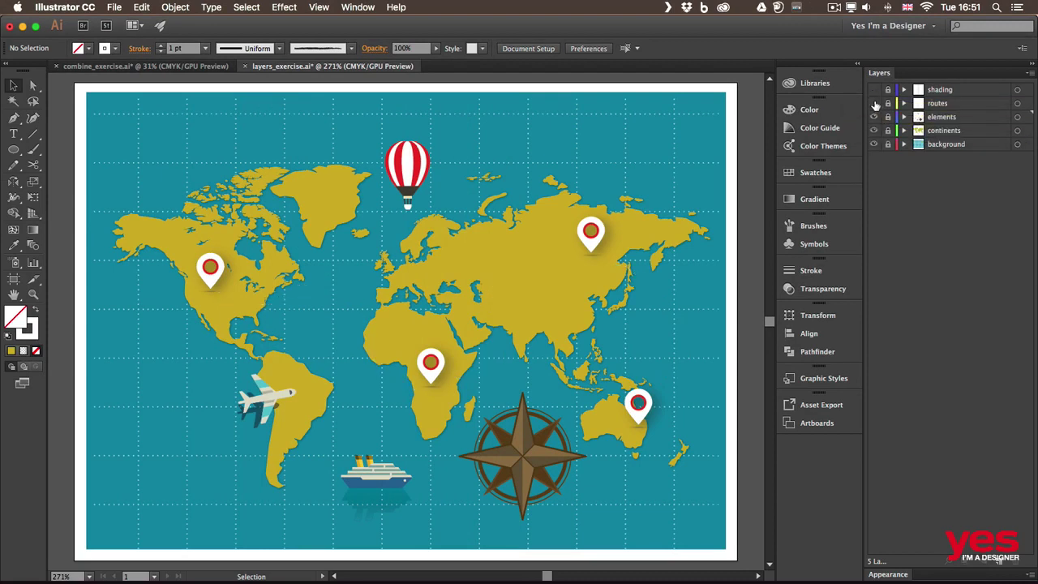
{"action": "left_click", "coordinate": [874, 118]}
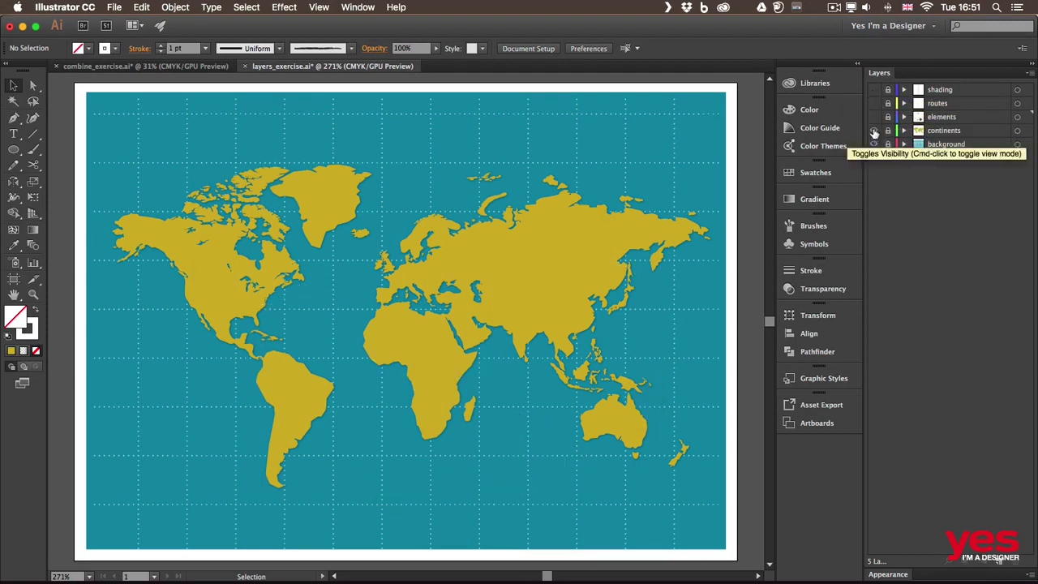
{"action": "left_click", "coordinate": [874, 131]}
{"action": "left_click", "coordinate": [875, 145]}
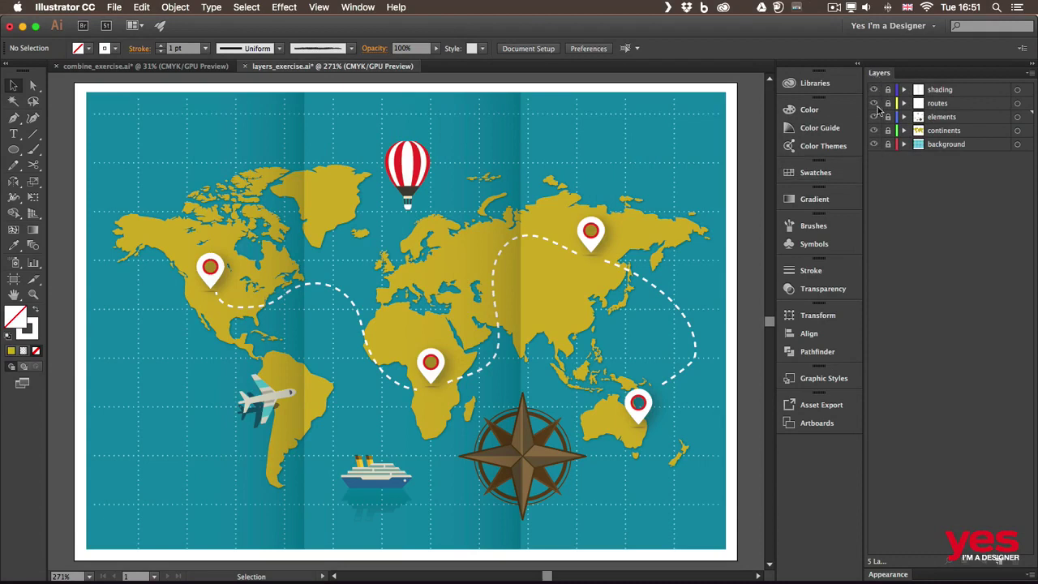
{"action": "mouse_move", "coordinate": [887, 89]}
{"action": "left_mouse_down"}
{"action": "mouse_move", "coordinate": [887, 154]}
{"action": "mouse_move", "coordinate": [888, 90]}
{"action": "left_mouse_up"}
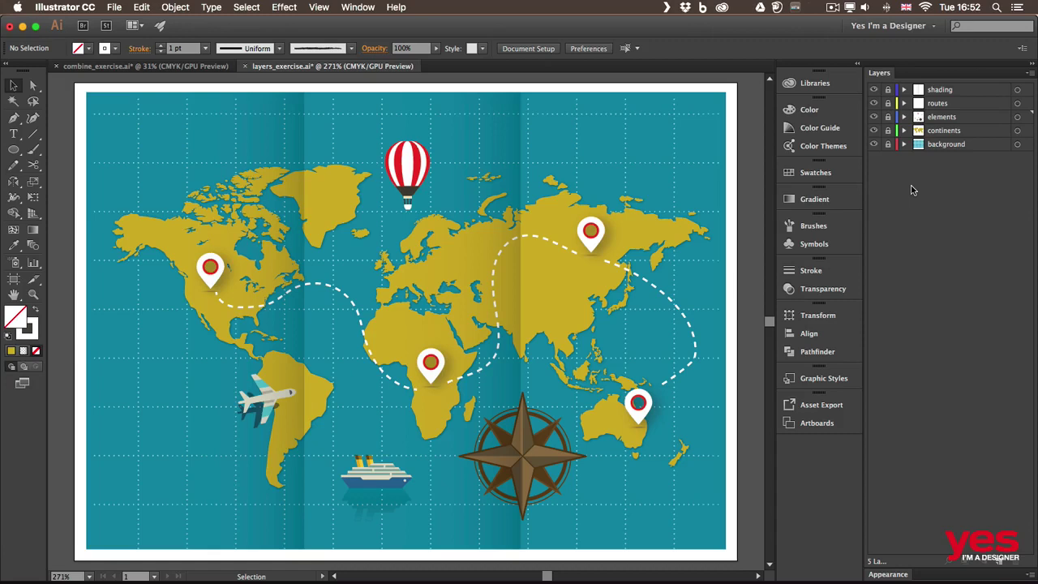
- Make the elements layer active, and switch to the combine_exercise document
{"action": "left_click", "coordinate": [933, 117]}
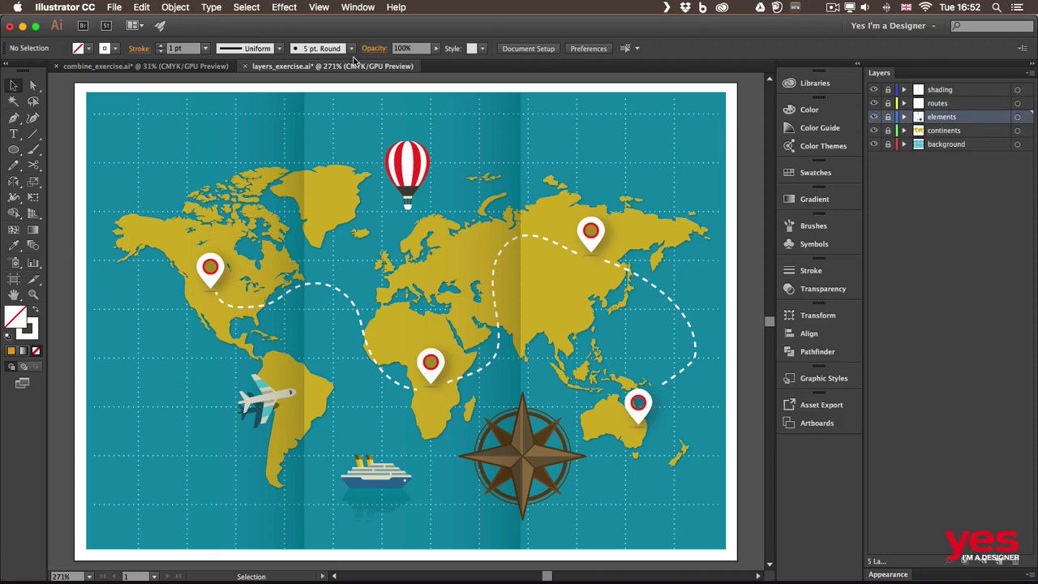
{"action": "left_click", "coordinate": [148, 66]}
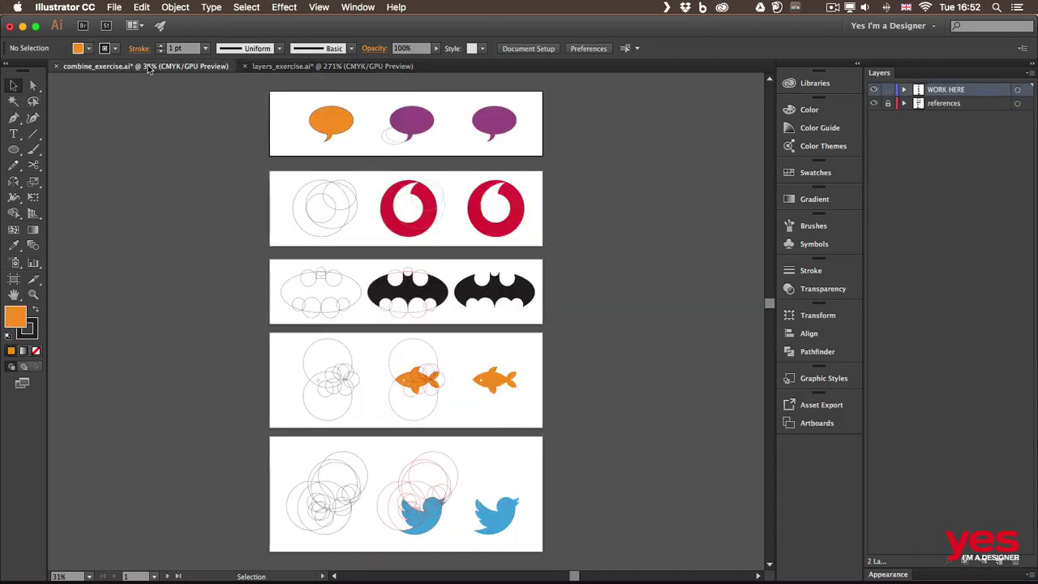